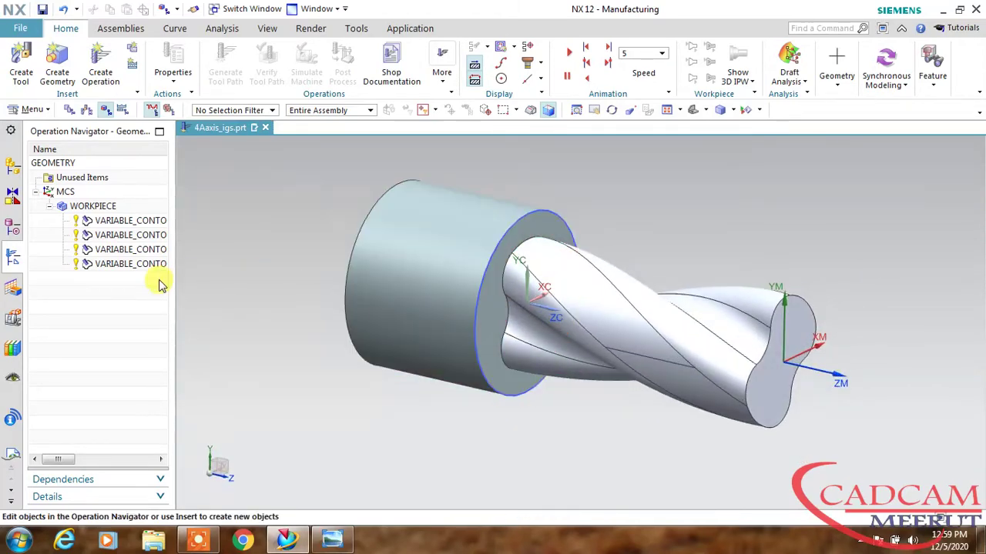
- Examine the tool paths of the four existing VARIABLE_CONTOUR operations around the fluted shaft
click(113, 221)
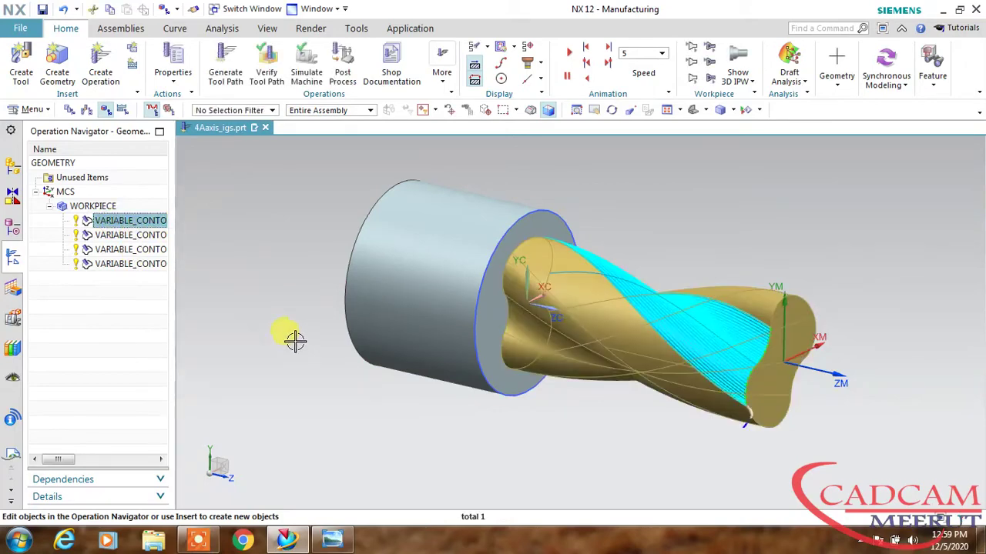
middle_drag(295, 340, 285, 248)
click(146, 235)
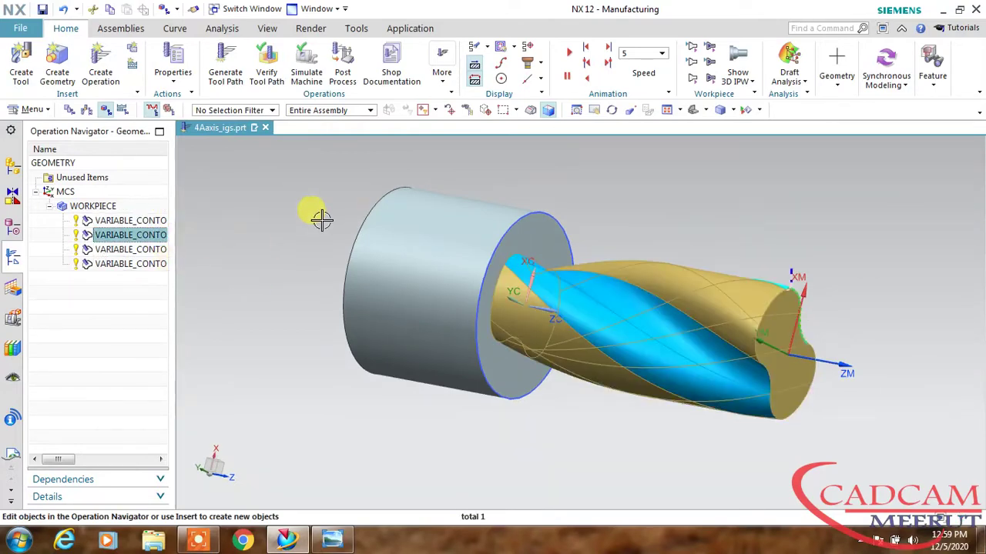
middle_drag(319, 216, 295, 238)
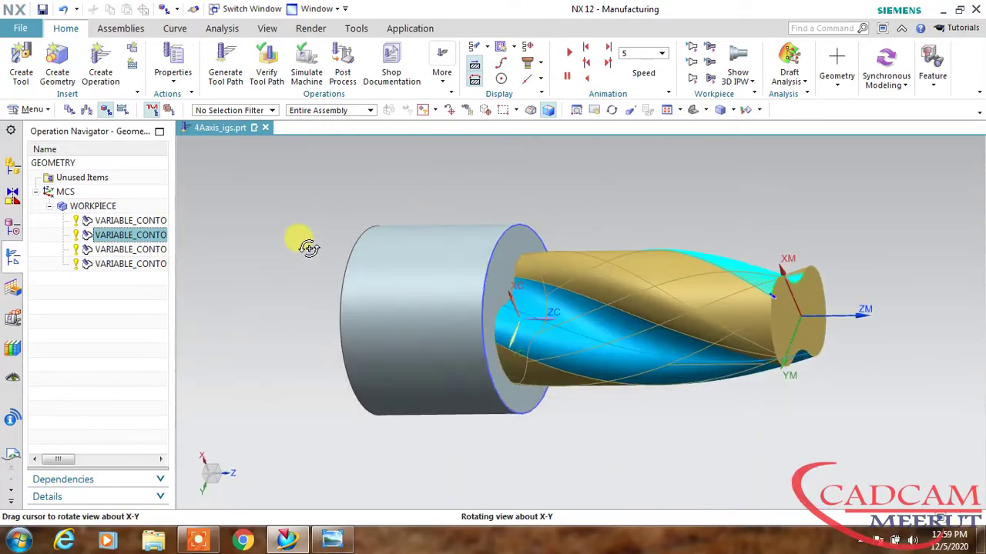
click(142, 250)
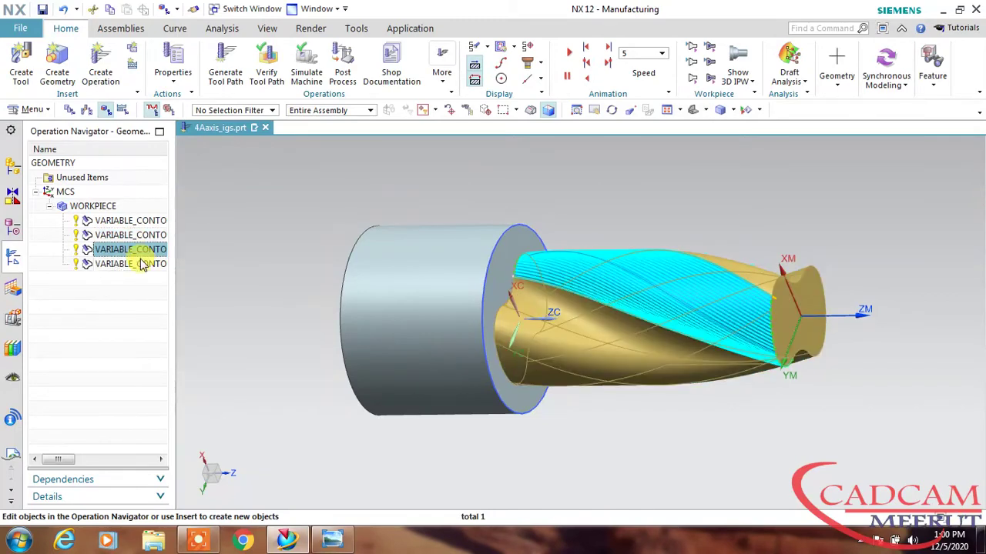
click(128, 264)
middle_drag(261, 301, 235, 345)
middle_drag(294, 220, 241, 245)
click(241, 244)
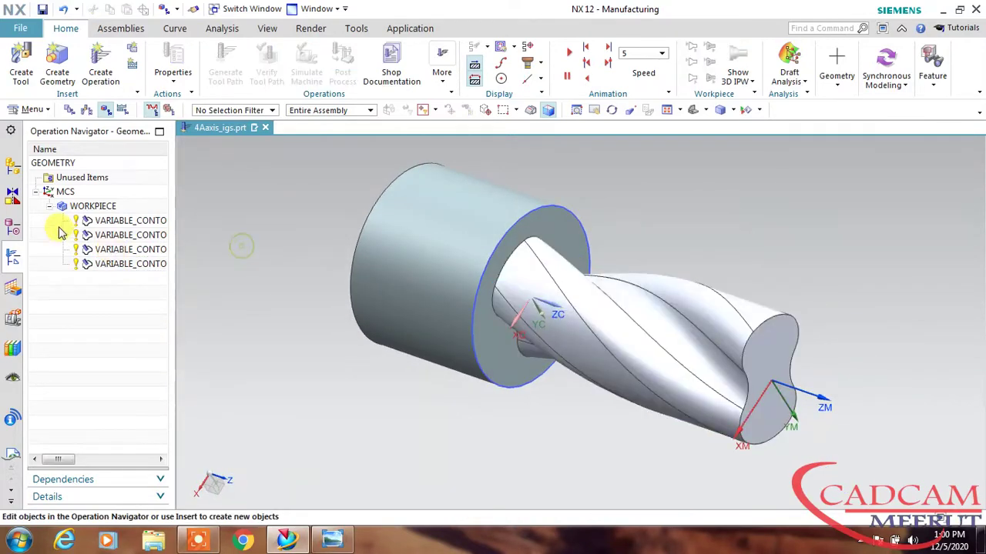
- Create a new mill_planar workpiece geometry named WORKPIECE_1 under the MCS
click(49, 206)
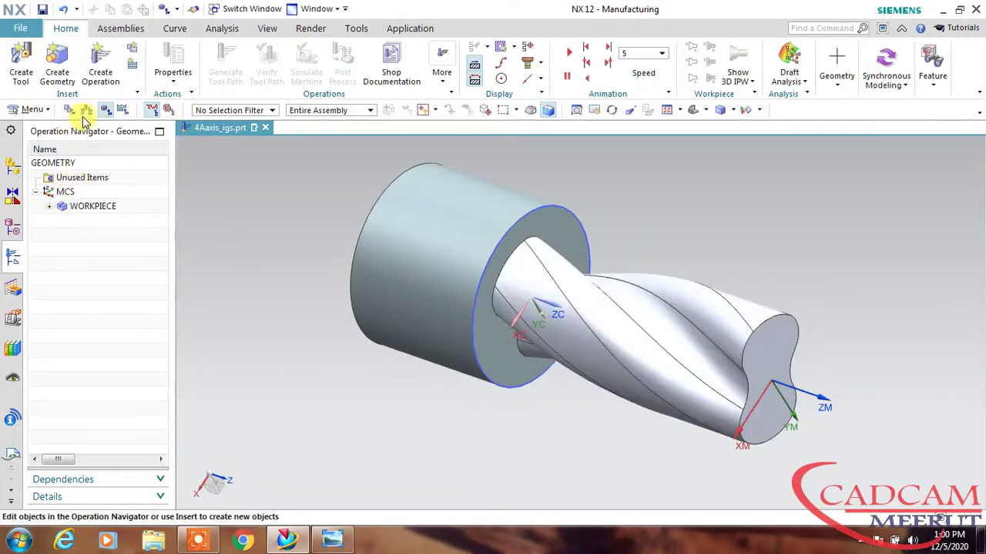
click(60, 66)
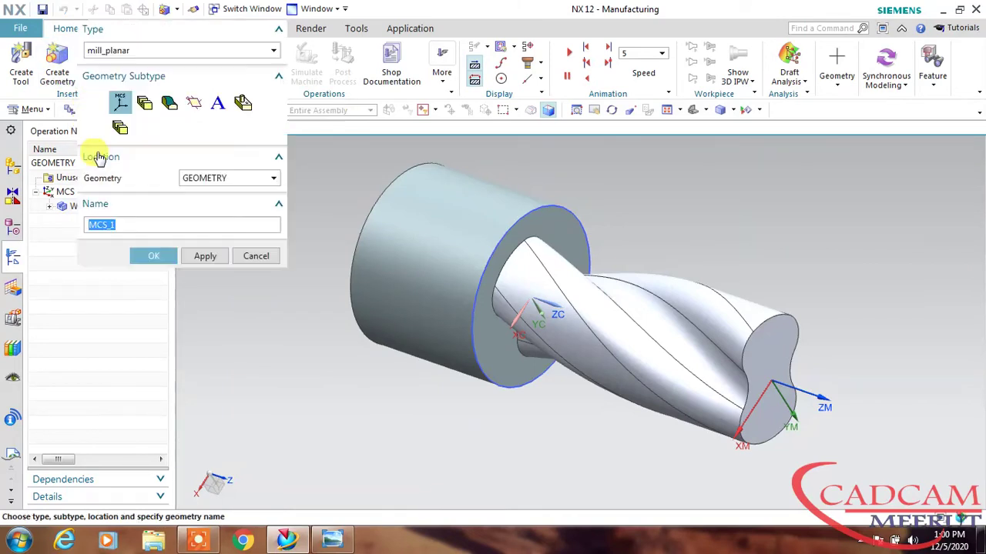
click(144, 102)
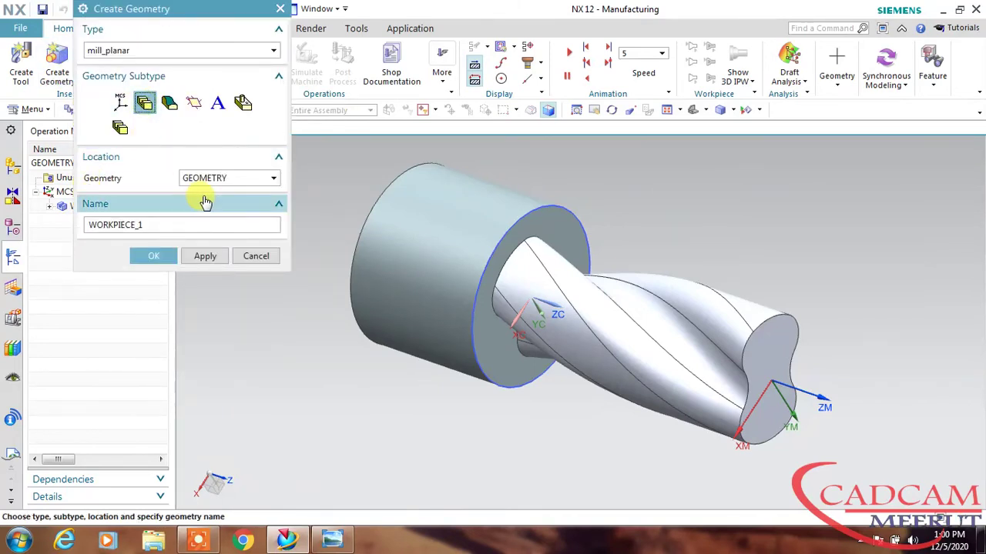
click(209, 178)
click(202, 207)
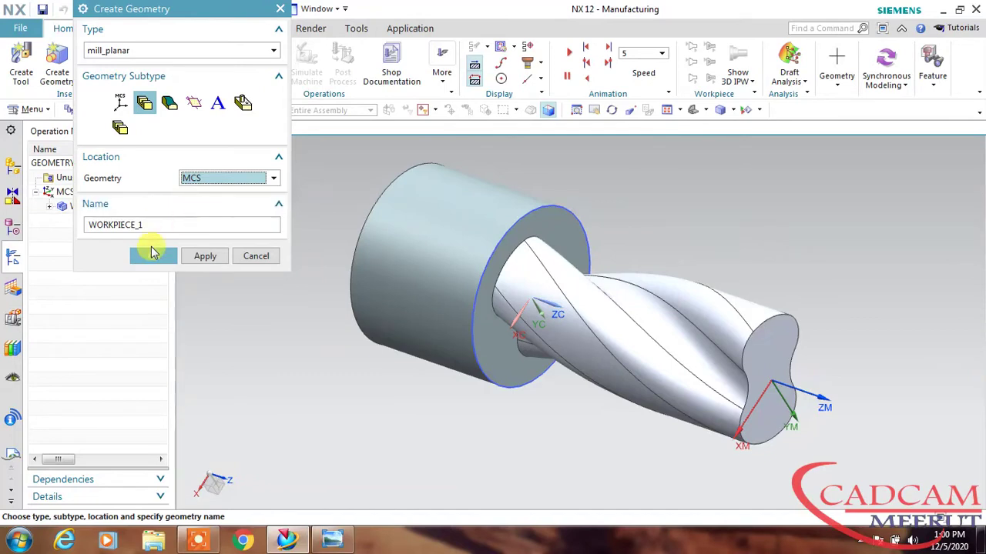
click(153, 256)
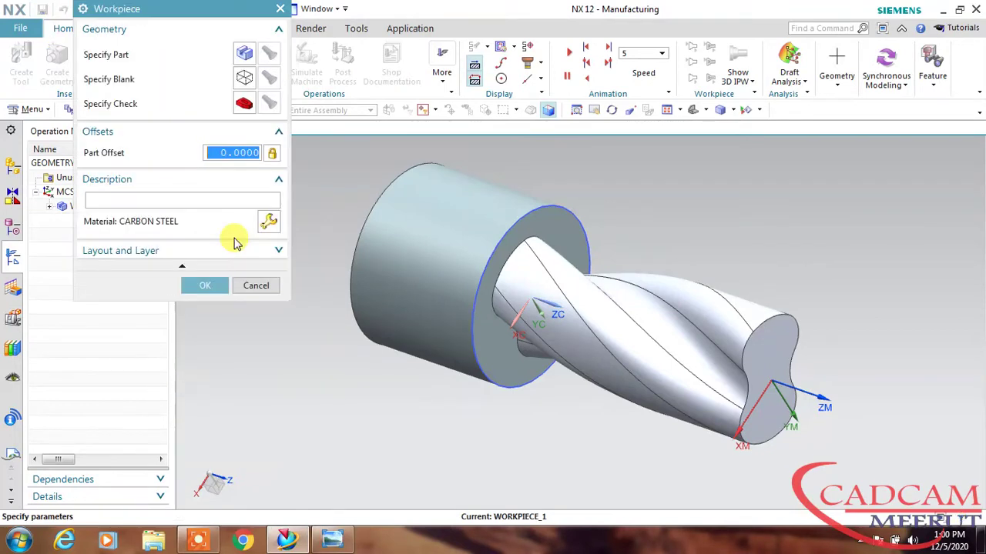
- Specify the faces of the twisted fluted shaft as the workpiece's part geometry, using the Face selection filter
click(244, 54)
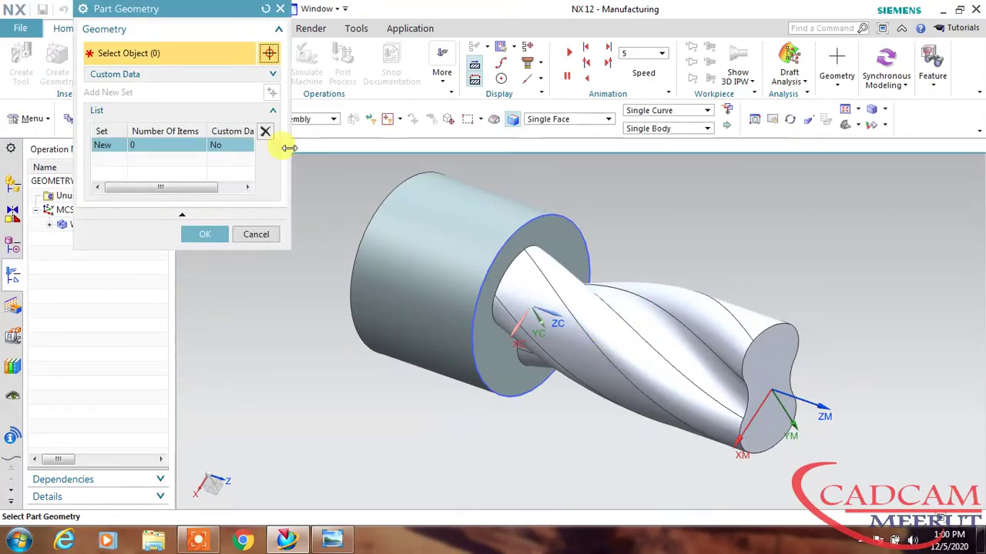
drag(220, 13, 215, 171)
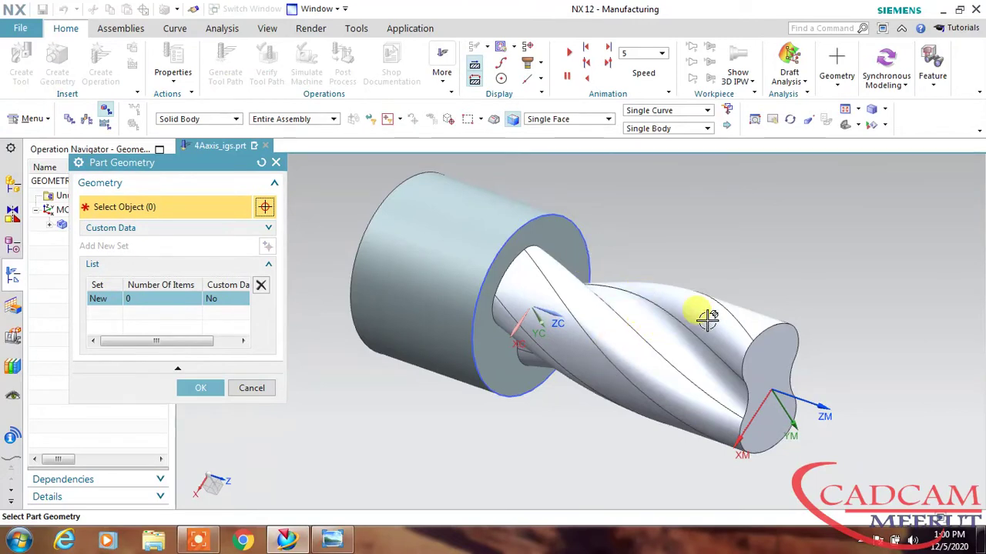
click(205, 123)
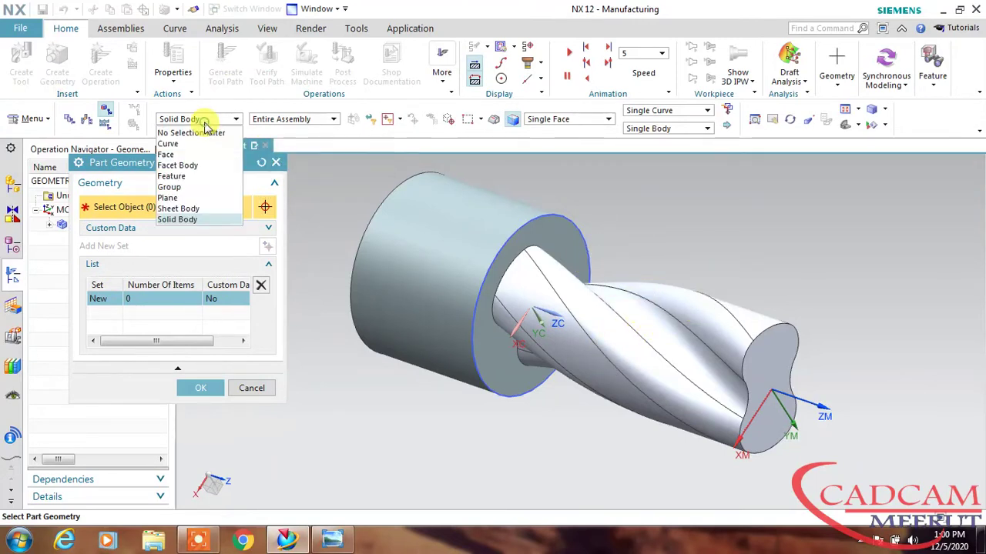
click(186, 155)
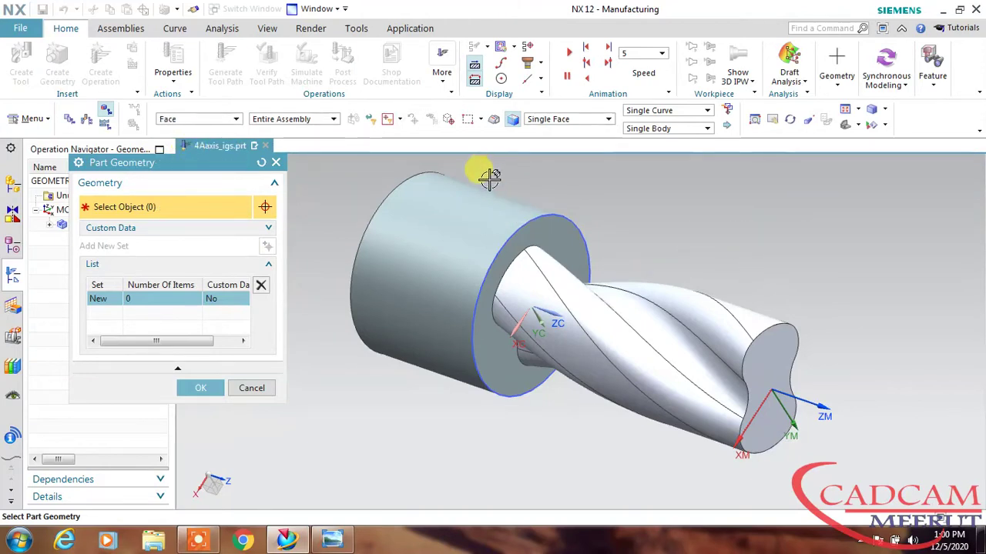
drag(483, 175, 827, 489)
middle_drag(760, 269, 693, 360)
click(214, 407)
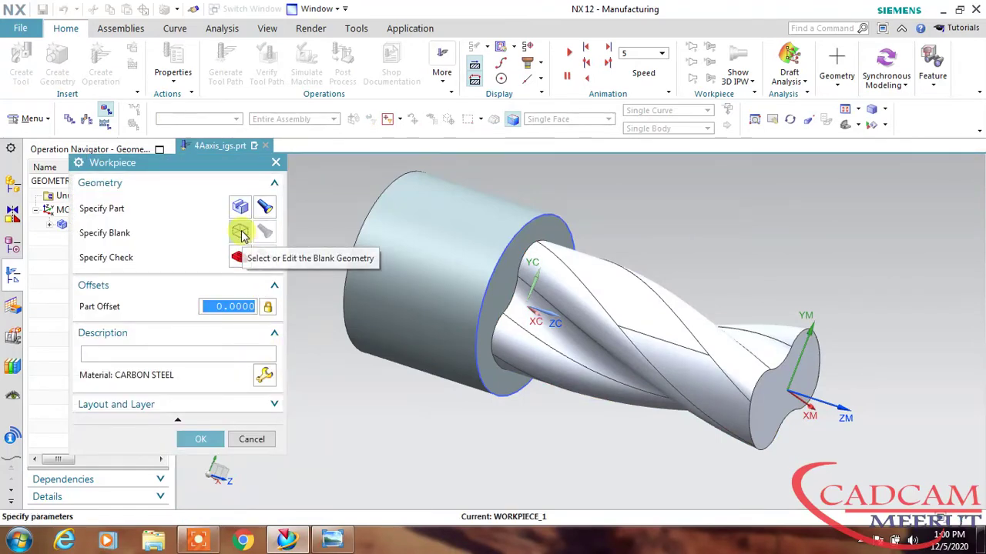
- Define the workpiece's blank as Offset from Part with an offset of 0.5
click(241, 234)
click(151, 191)
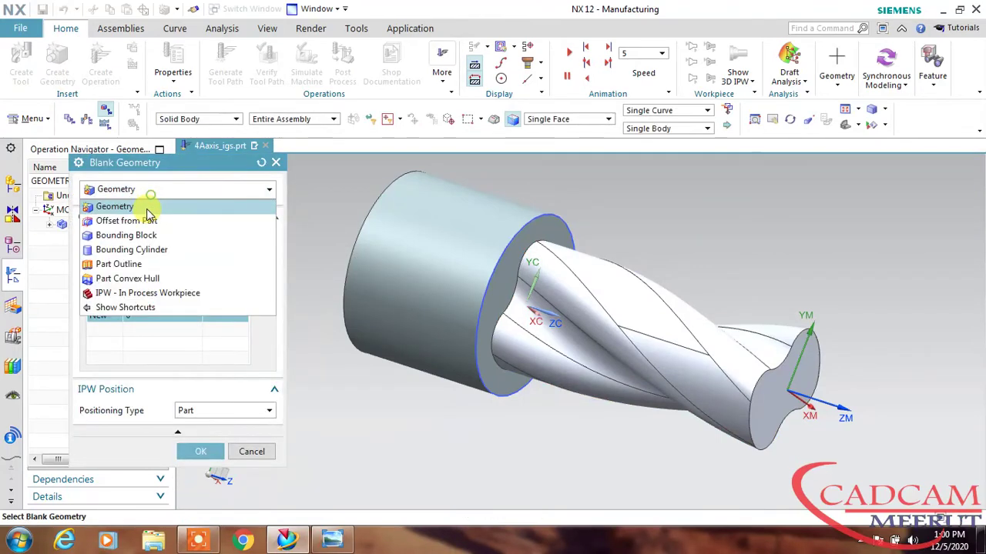
click(127, 221)
click(253, 237)
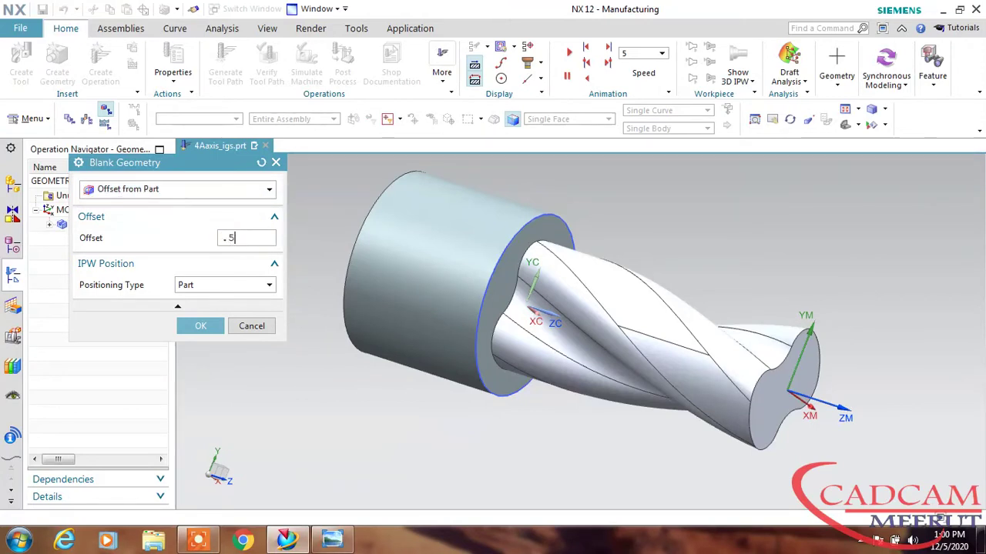
text(.5)
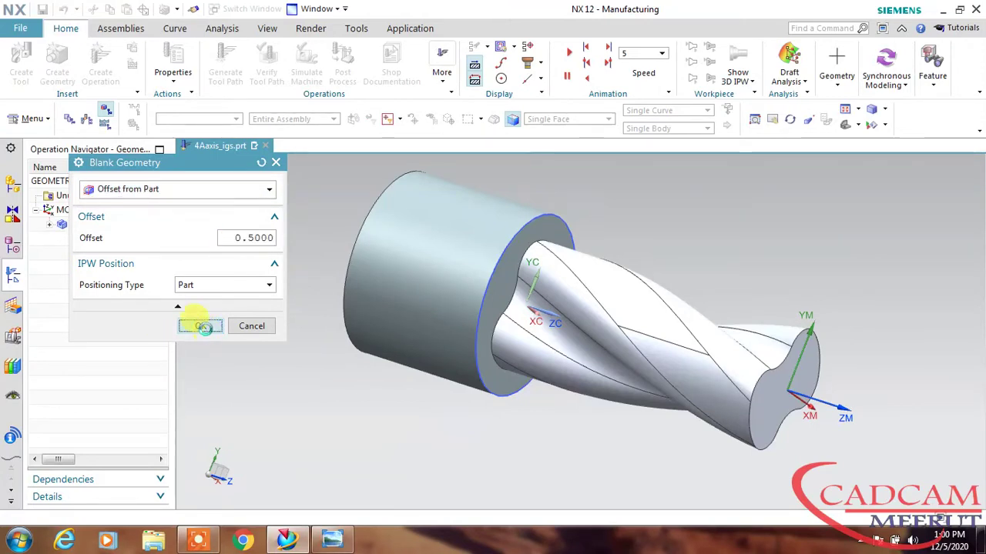
click(200, 325)
- Specify the large cylindrical body as check geometry and accept the workpiece definition
click(240, 257)
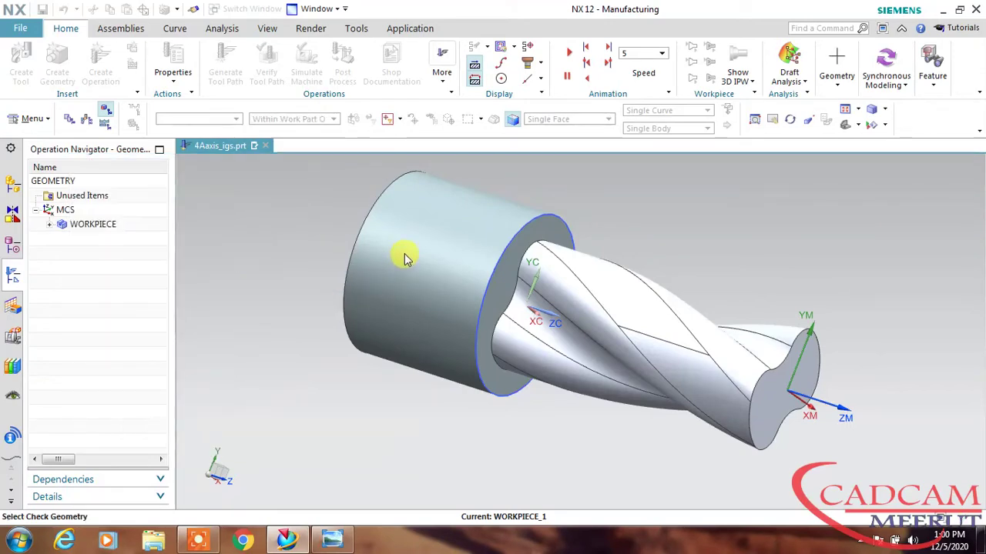
click(392, 242)
click(201, 391)
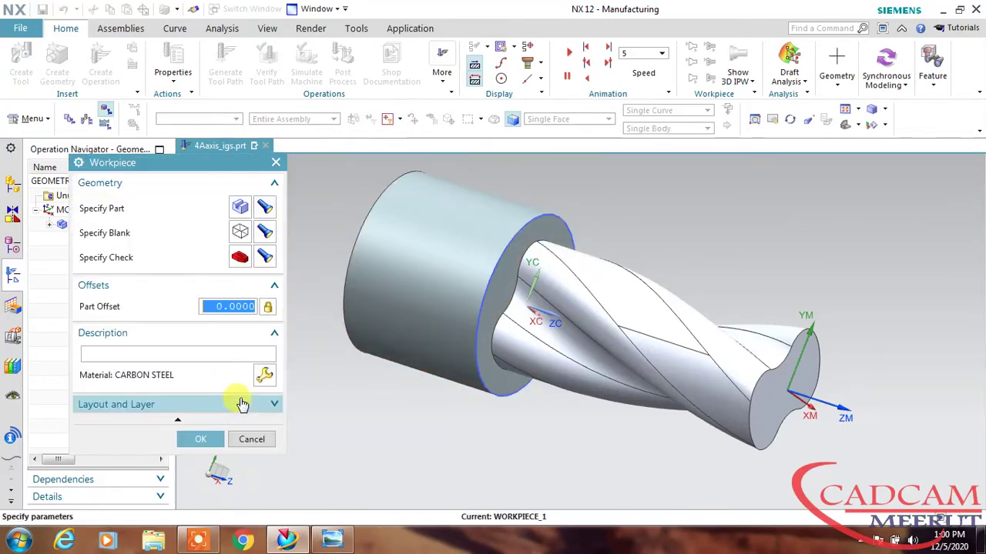
click(198, 438)
middle_drag(292, 381, 330, 385)
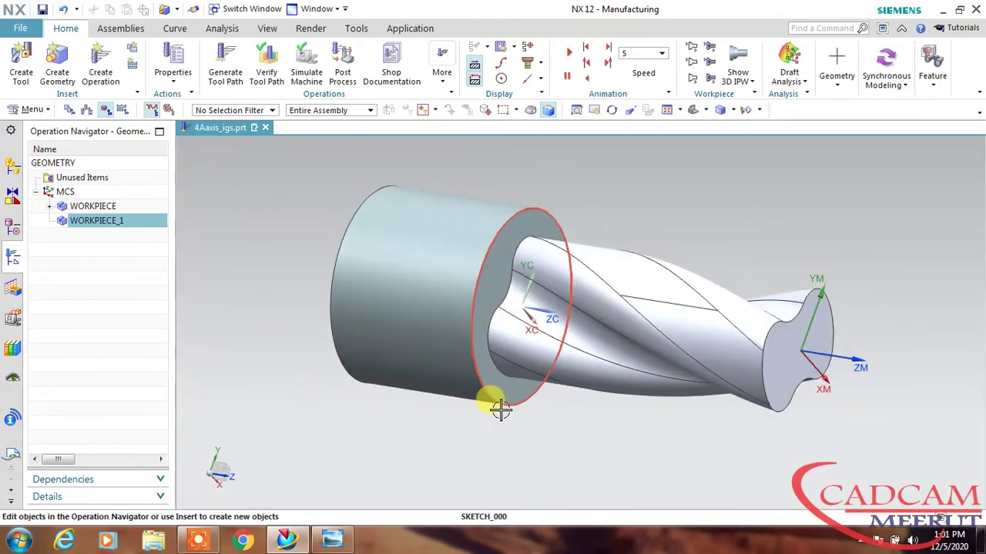
right_click(497, 449)
click(445, 431)
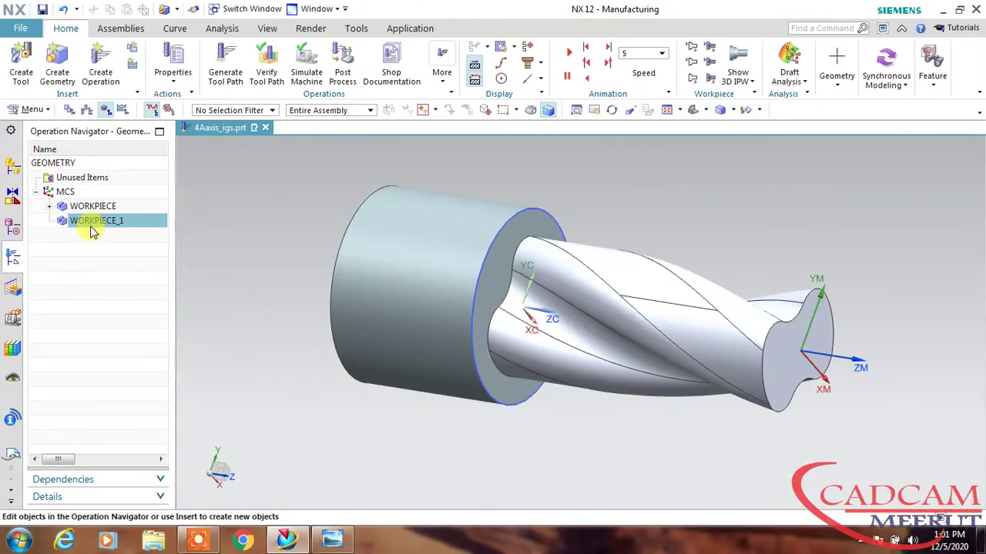
- Check the BALL_MILL_8 tool in the machine tool view, then return to WORKPIECE_1 in the geometry view
click(87, 109)
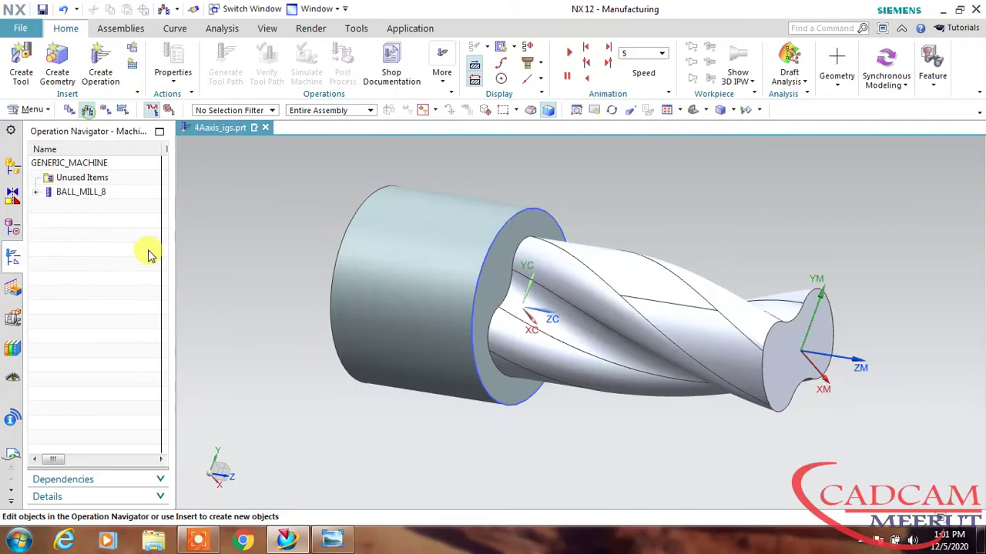
click(80, 195)
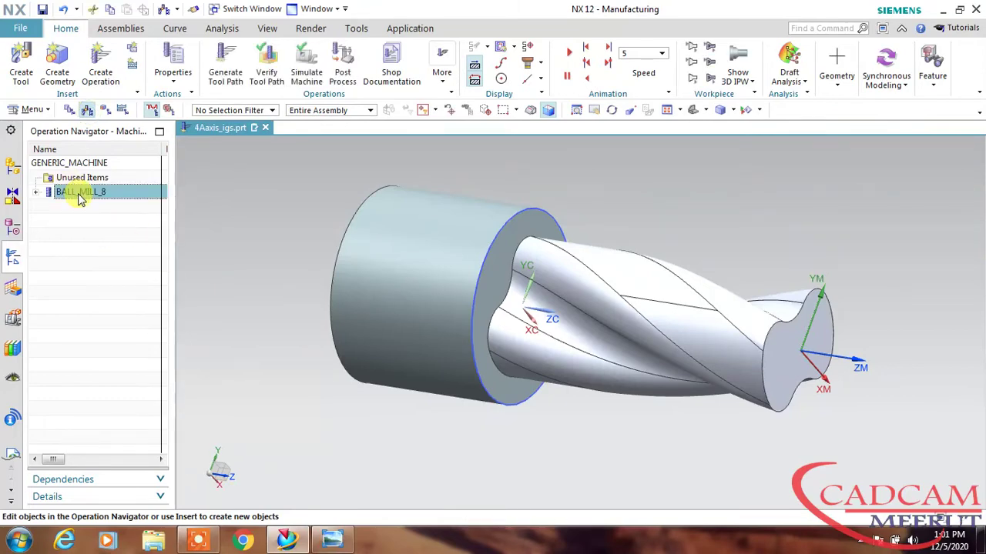
middle_drag(213, 223, 185, 224)
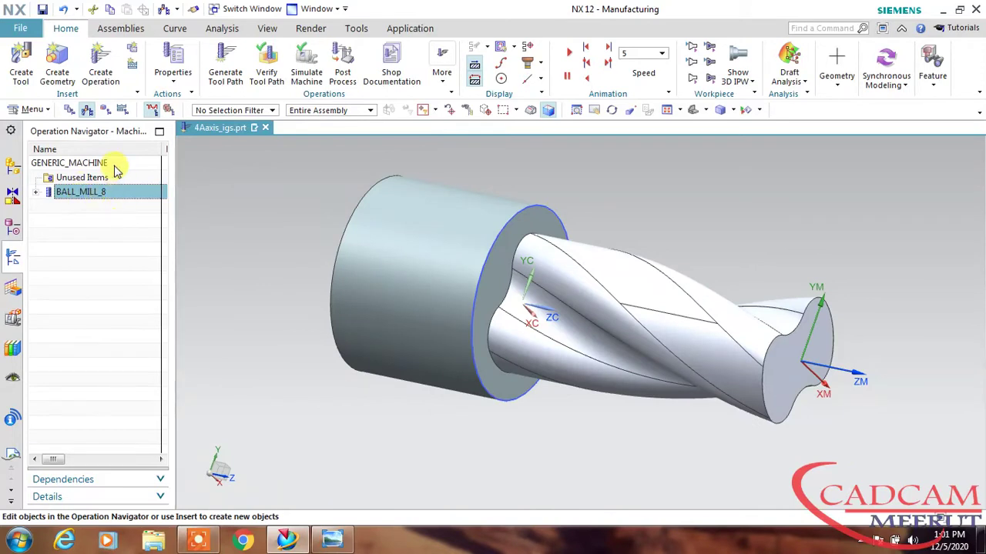
click(105, 111)
click(102, 221)
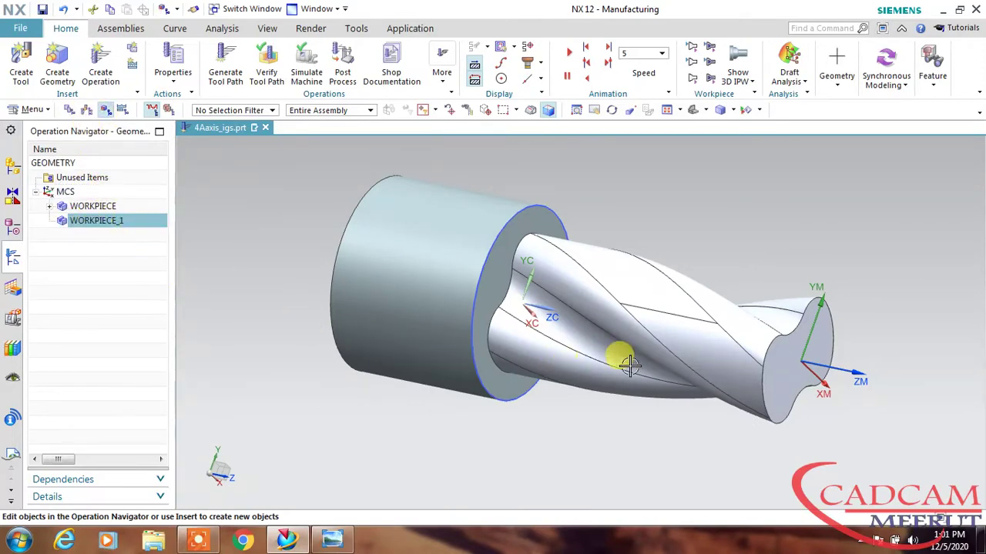
- Examine the first VARIABLE_CONTOUR tool path on the flutes and the geometry assigned to WORKPIECE_1
middle_drag(678, 300, 664, 327)
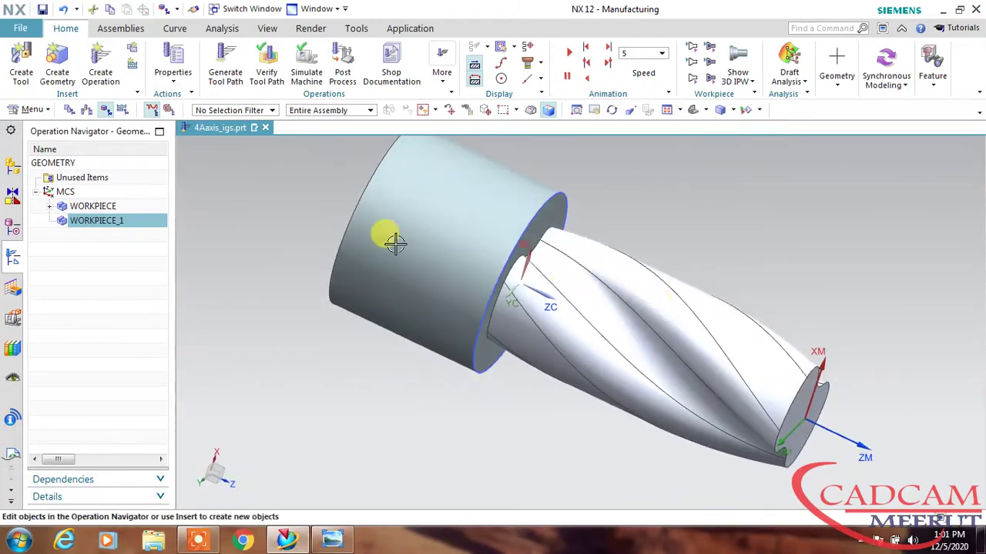
click(48, 206)
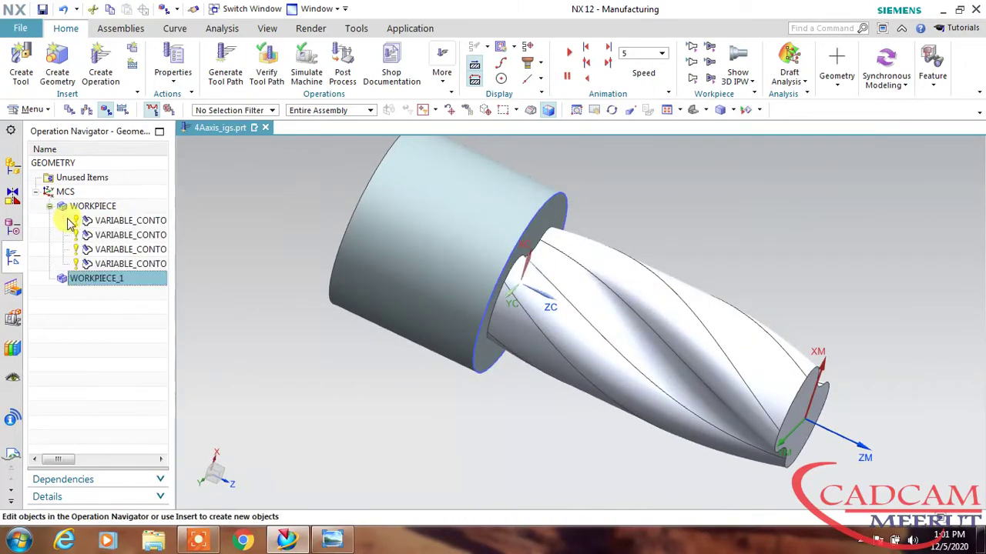
click(128, 221)
mouse_move(632, 220)
middle_down()
mouse_move(631, 177)
mouse_move(636, 219)
middle_up()
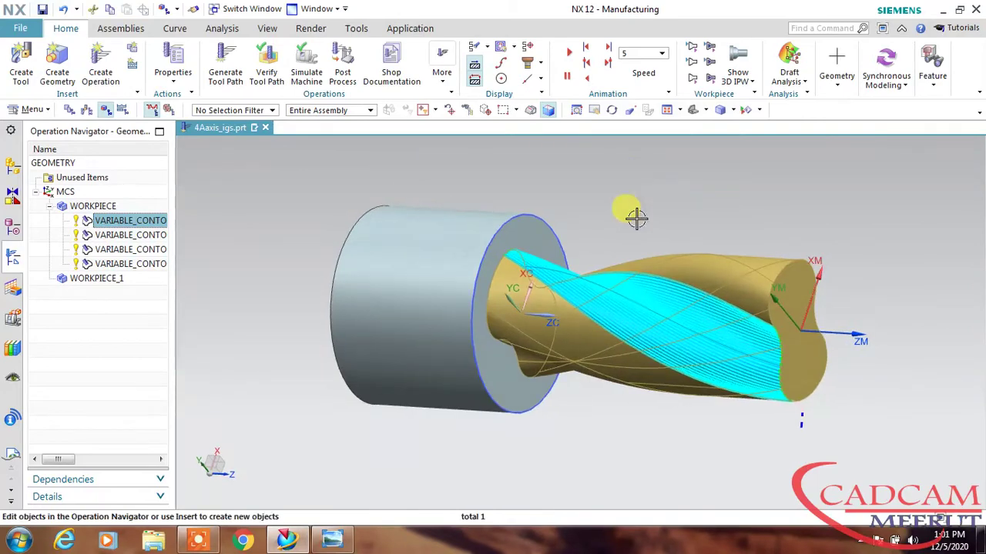
click(285, 231)
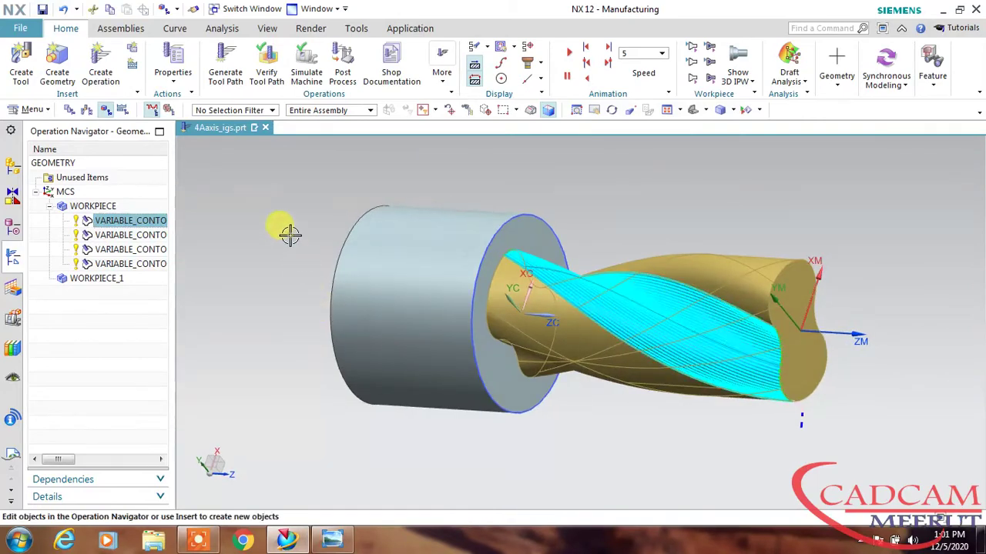
click(118, 282)
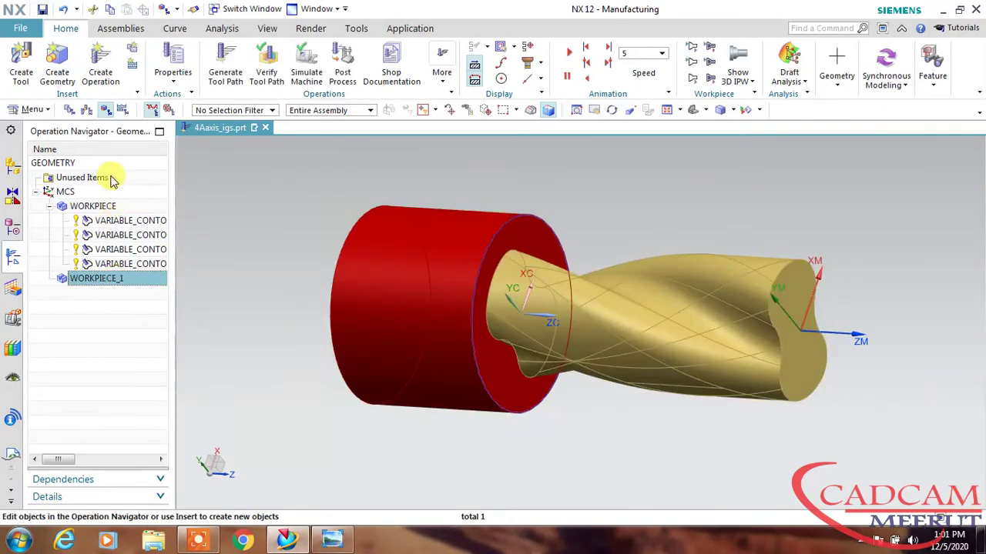
- Start creating a mill_multi-axis operation with the Variable Contour subtype
click(99, 58)
click(163, 185)
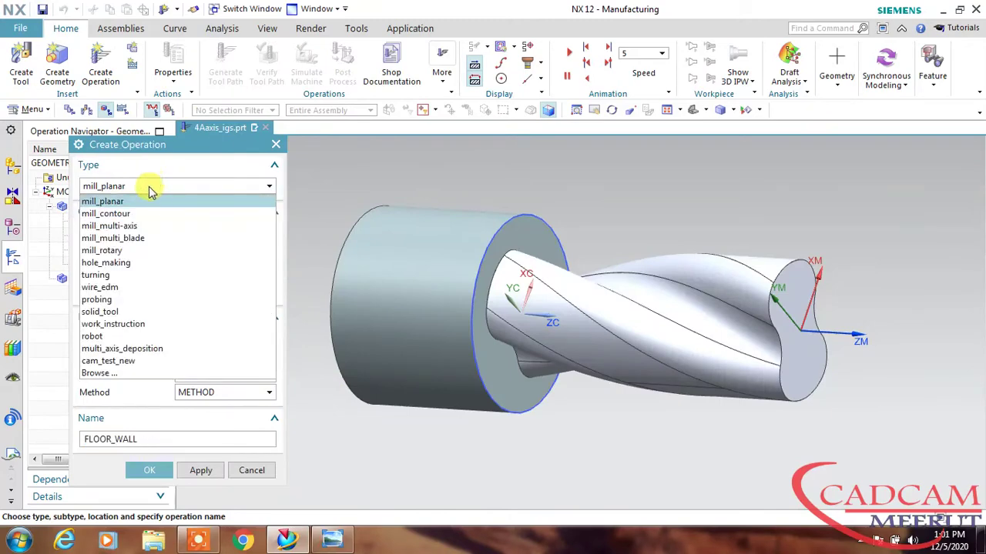
click(123, 227)
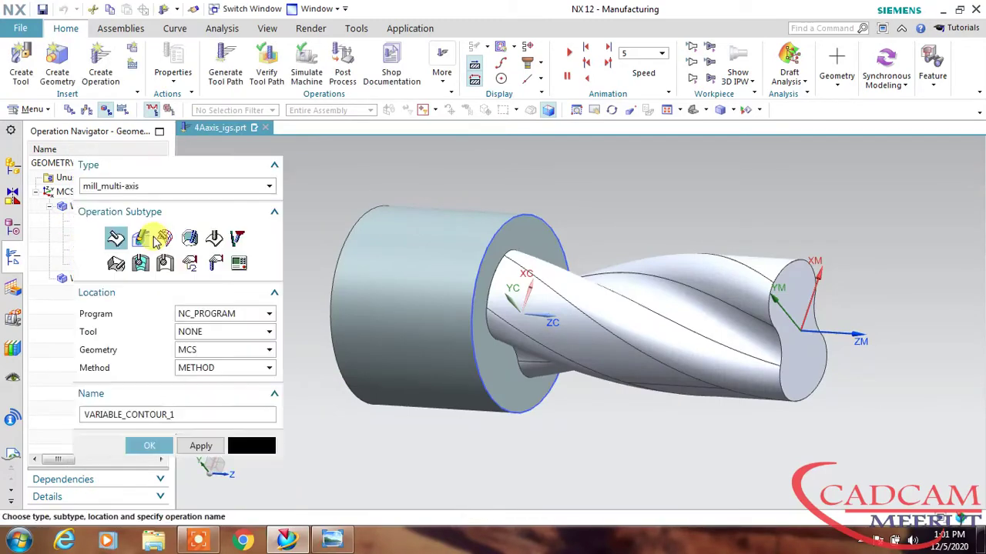
drag(164, 150, 147, 56)
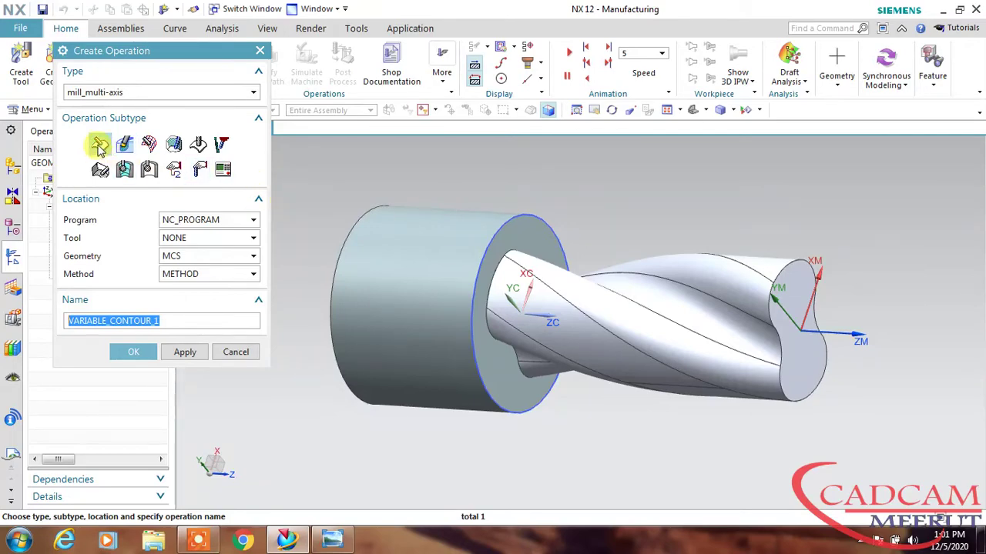
mouse_move(101, 148)
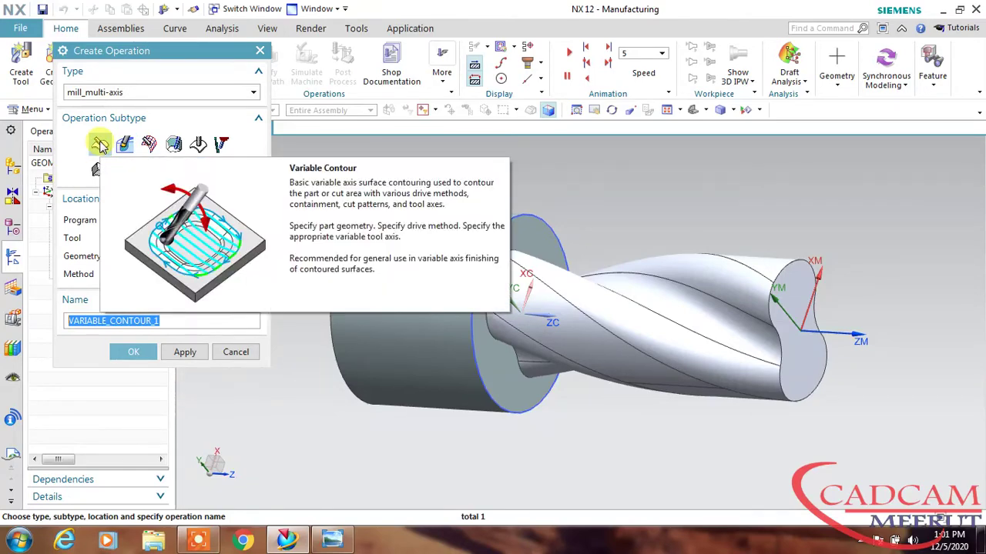
click(101, 148)
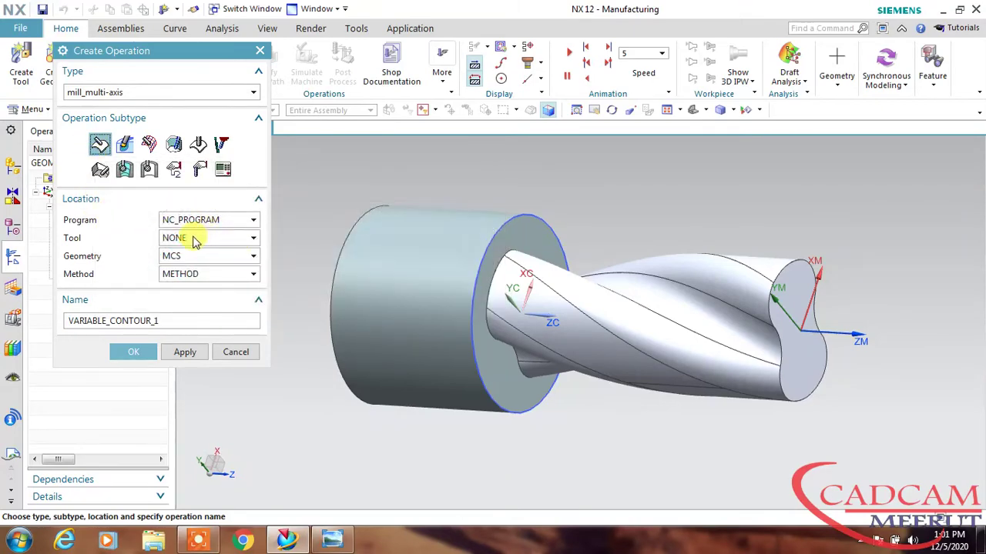
- Place the new Variable Contour operation in the PROGRAM group, create it and accept its initial settings
click(205, 221)
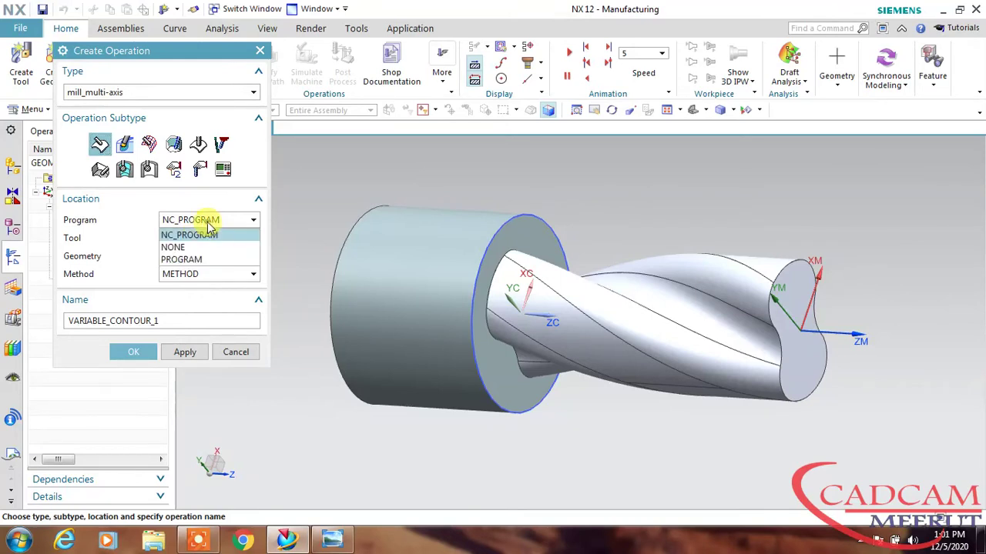
click(187, 261)
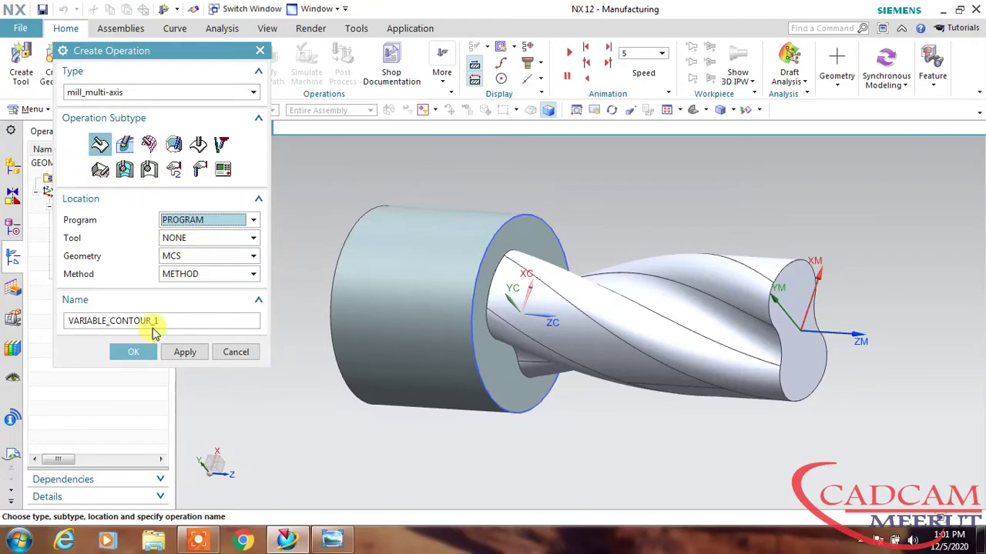
click(133, 350)
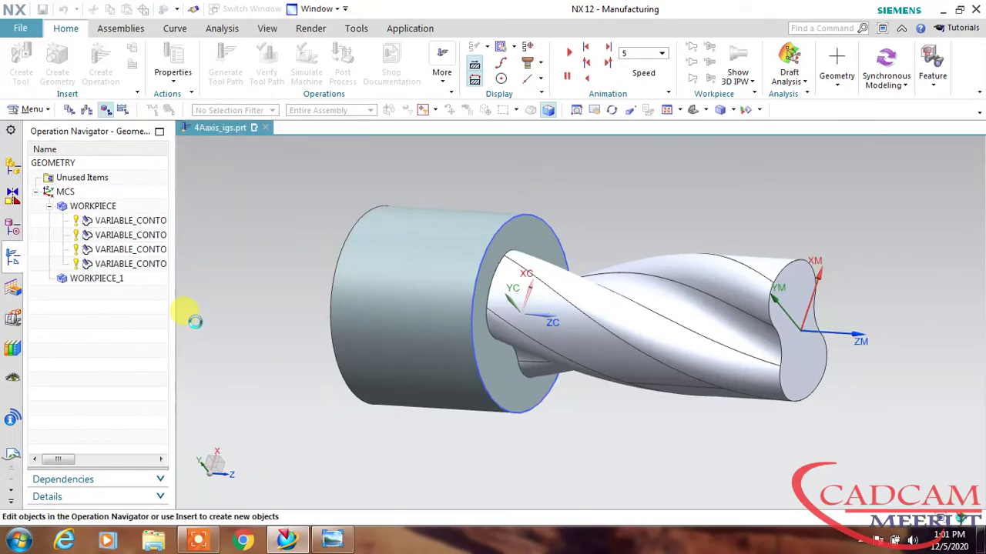
click(198, 511)
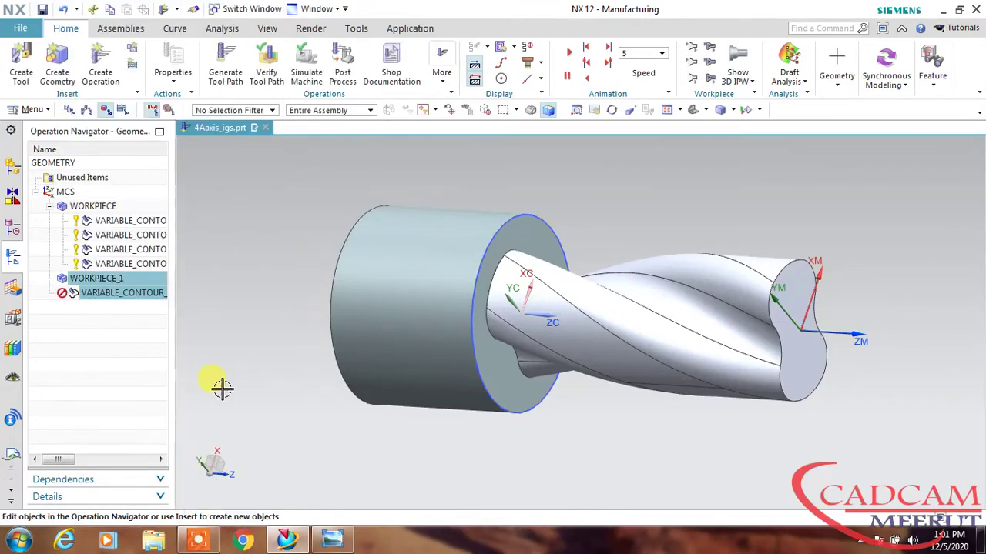
- Check the new operation under PROGRAM in the program order view, then return to the geometry view
click(121, 348)
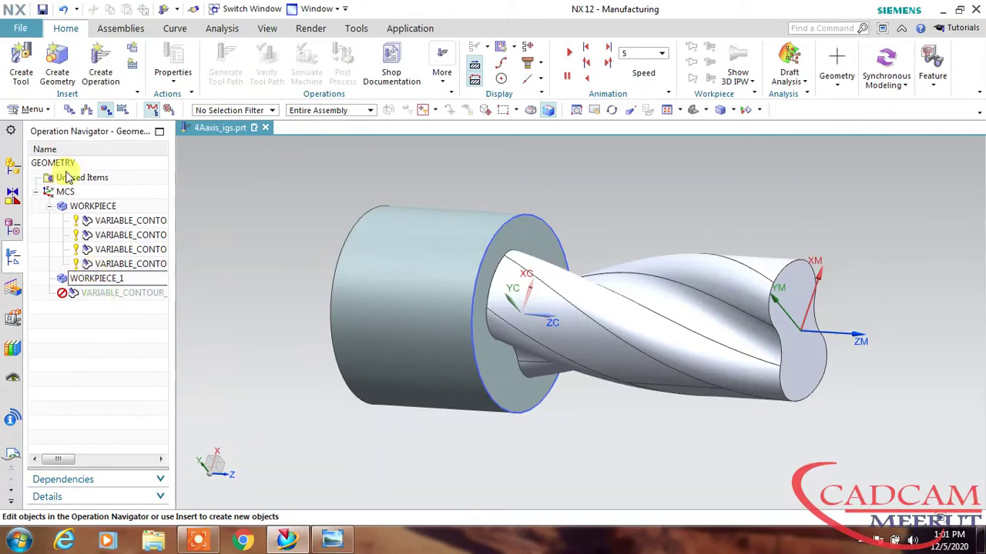
click(69, 111)
click(36, 192)
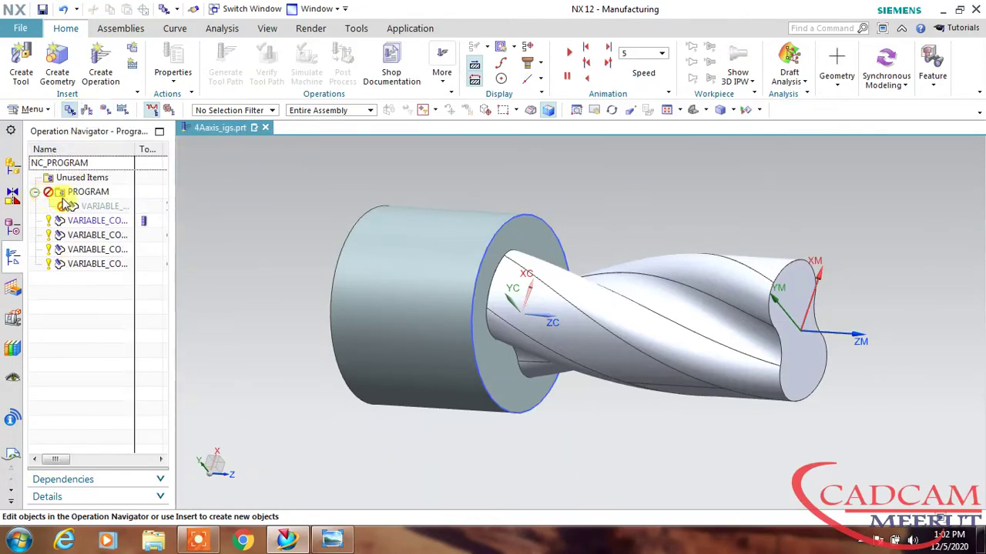
click(34, 194)
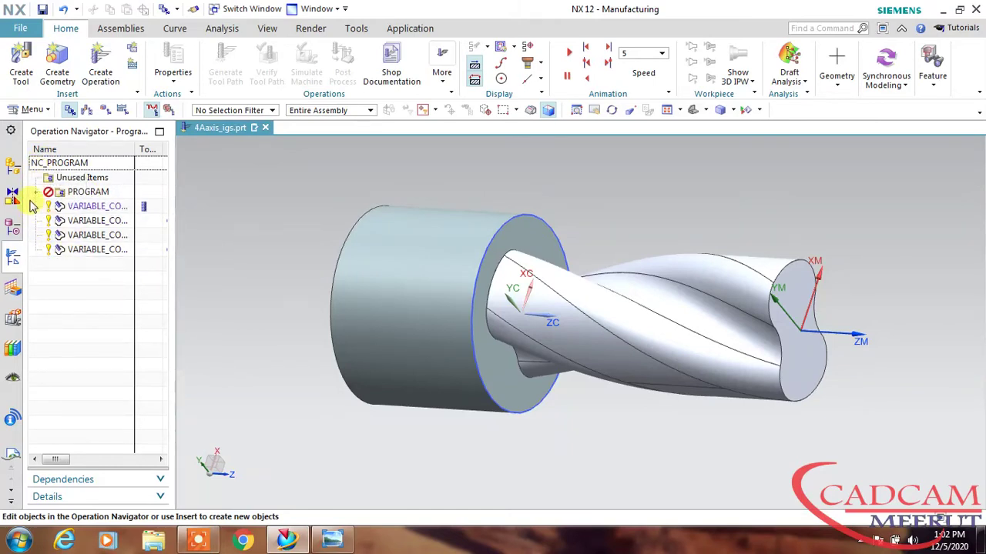
click(35, 193)
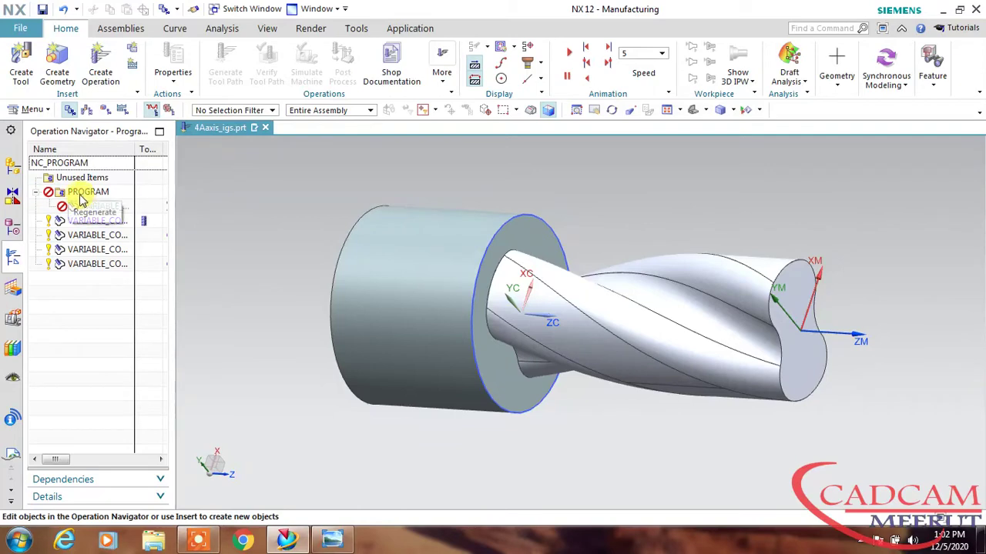
click(105, 110)
- Open VARIABLE_CONTOUR_1 for editing and assign WORKPIECE_1 as its geometry
double_click(100, 292)
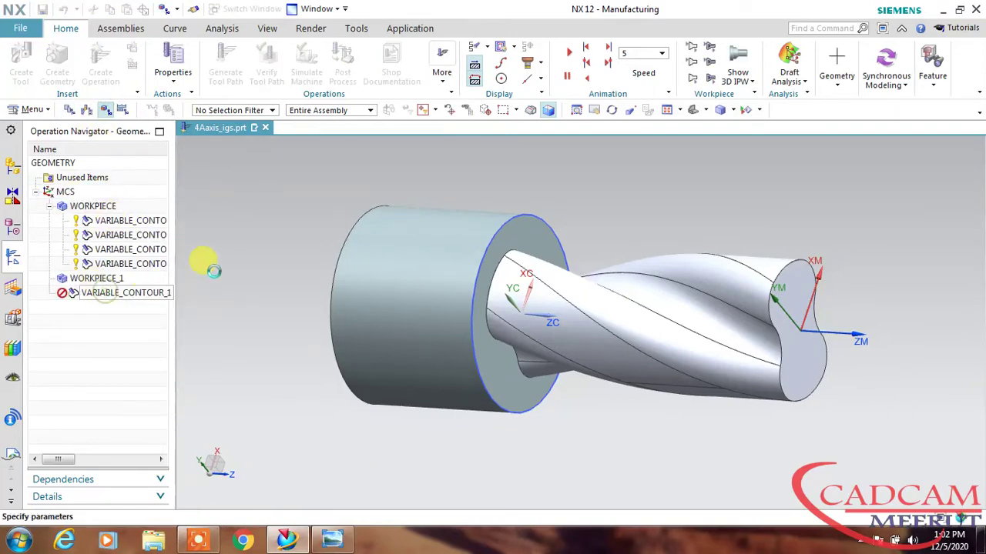
click(171, 51)
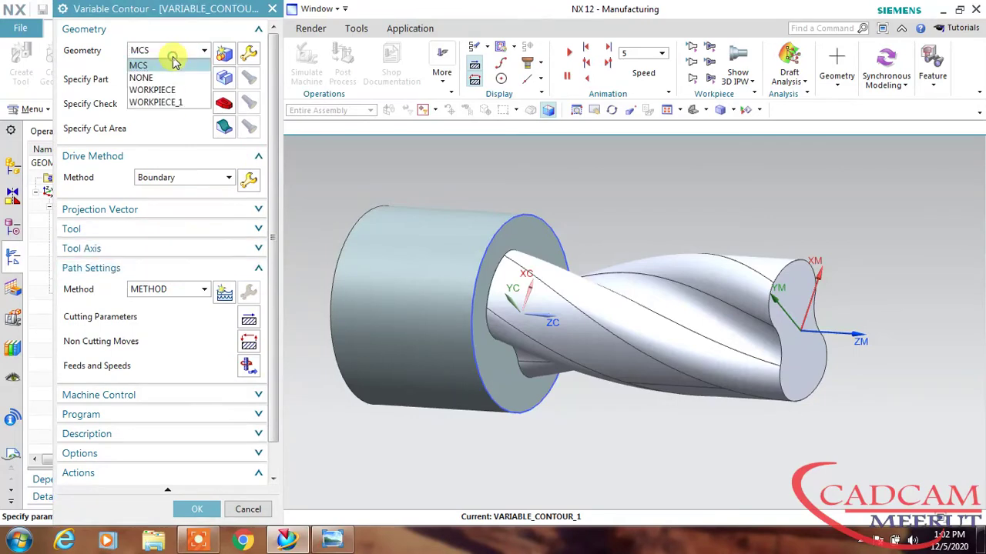
click(158, 102)
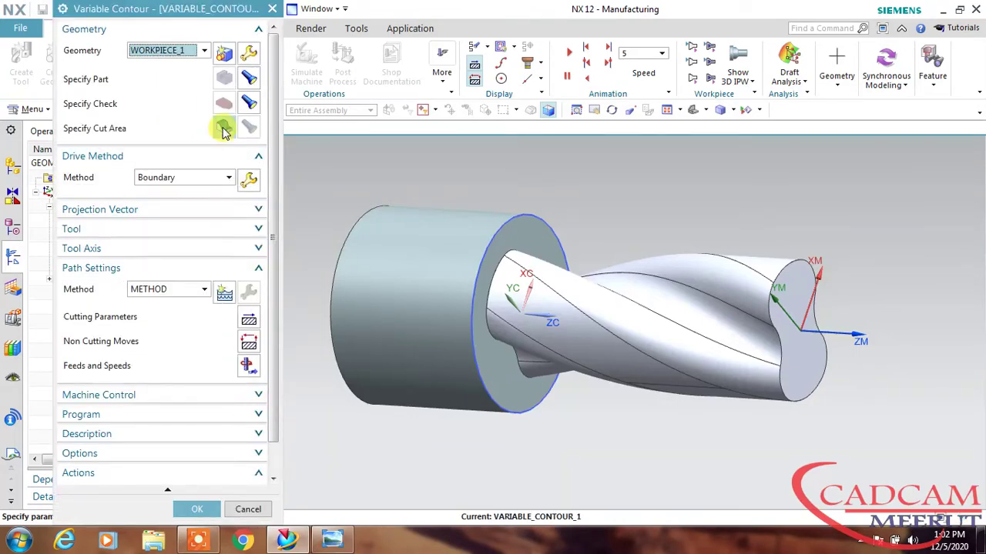
- Set the drive method to Surface Area and specify two adjacent twisted flute faces as drive geometry
click(204, 180)
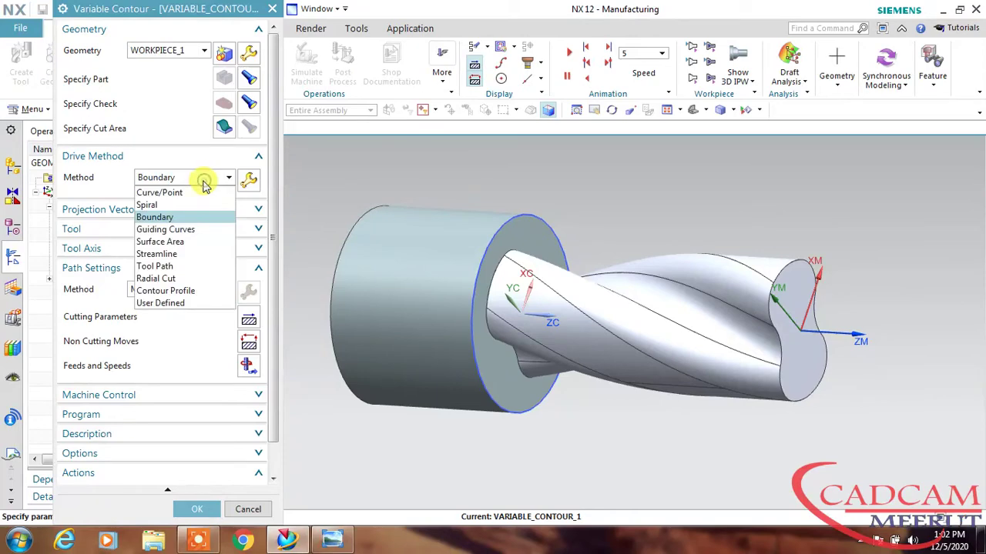
click(179, 243)
click(370, 293)
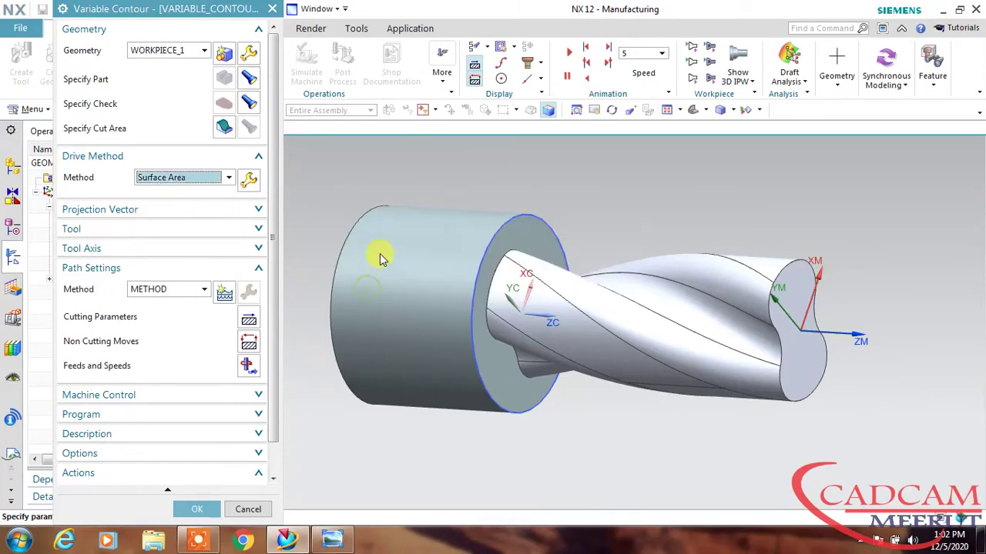
click(231, 54)
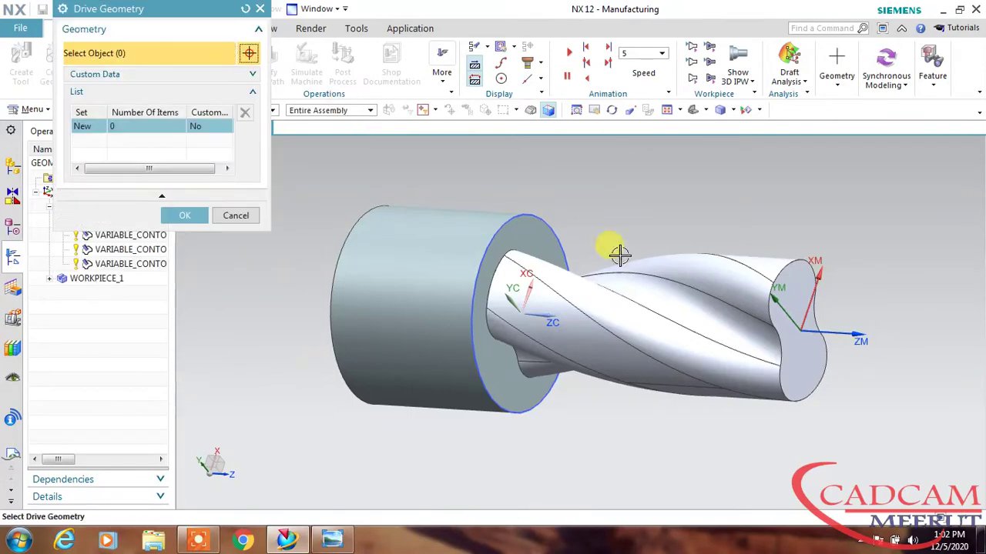
click(591, 294)
middle_click(462, 194)
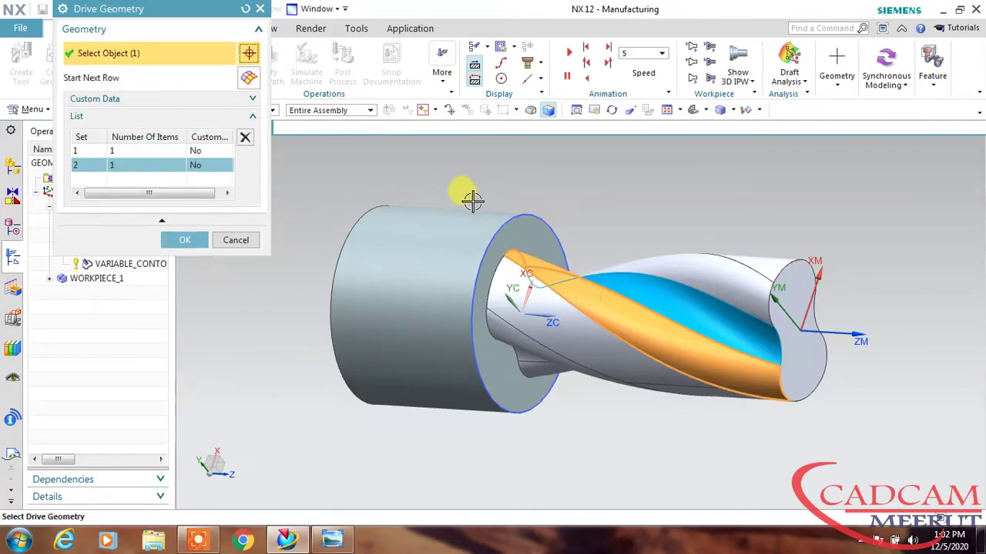
mouse_move(556, 198)
middle_down()
mouse_move(548, 202)
mouse_move(560, 213)
mouse_move(550, 203)
middle_up()
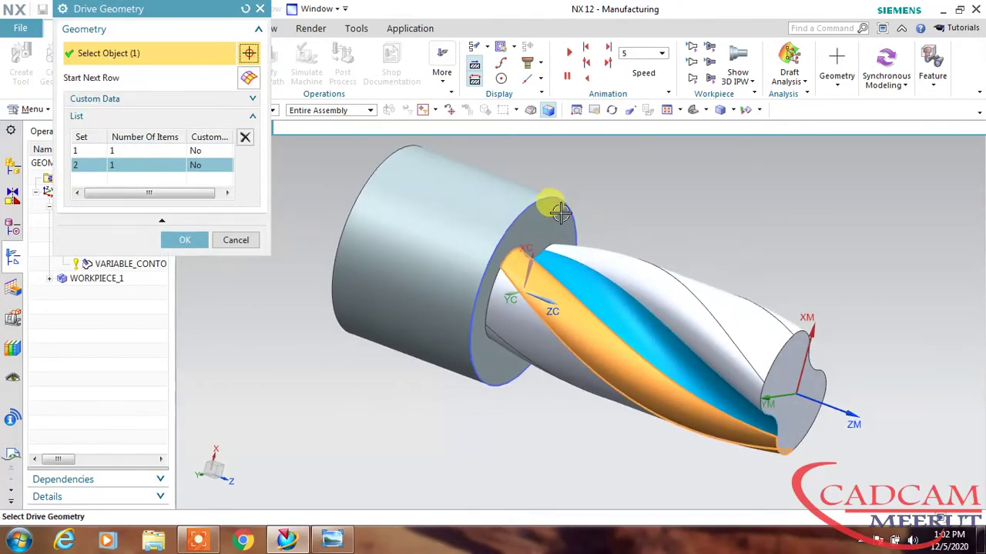
click(202, 240)
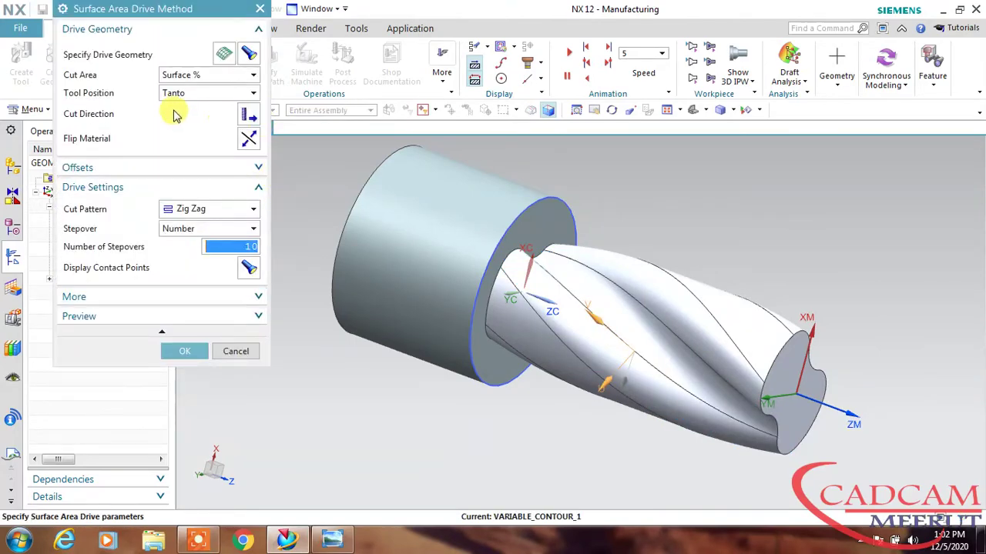
- Choose the cut direction running lengthwise along the flute from the collar end and accept the Surface Area drive settings
click(249, 116)
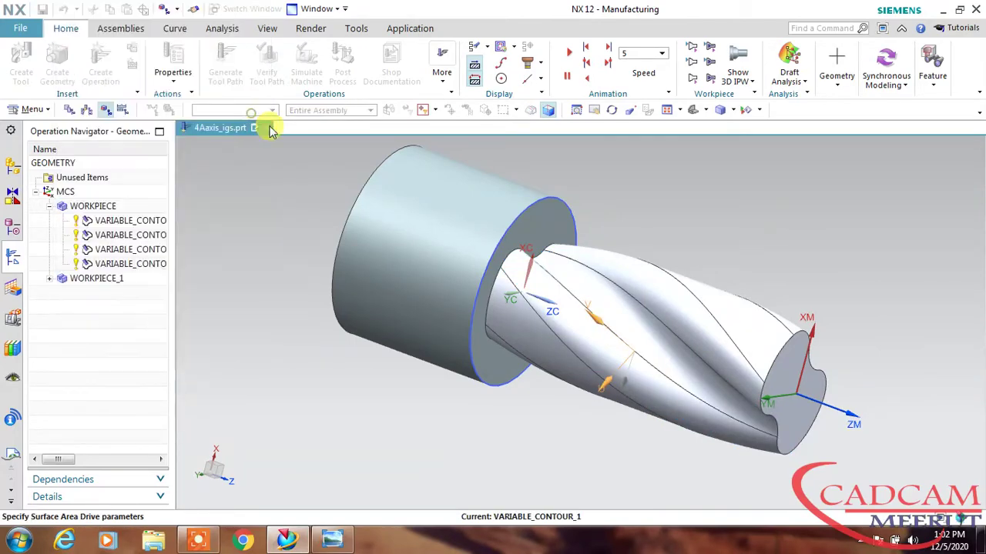
click(593, 274)
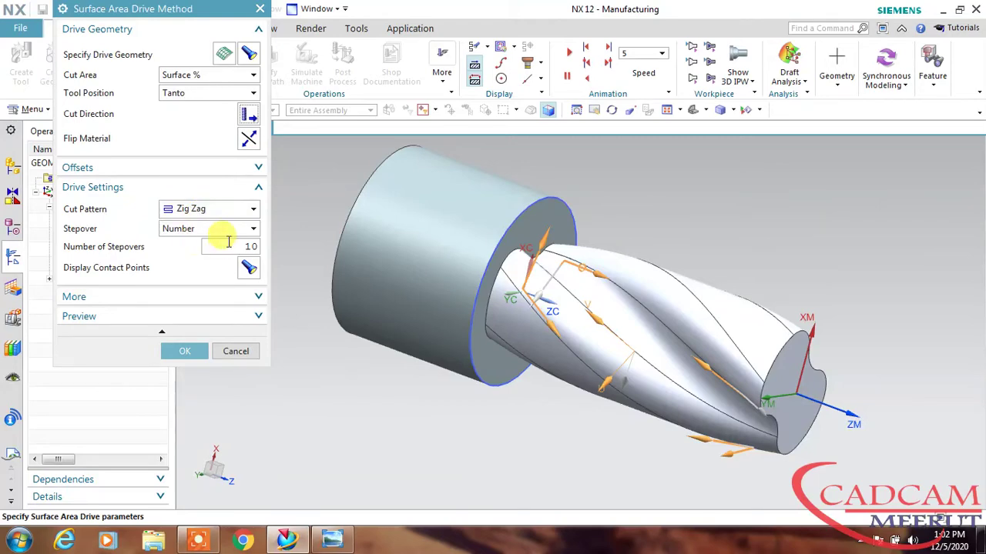
click(186, 350)
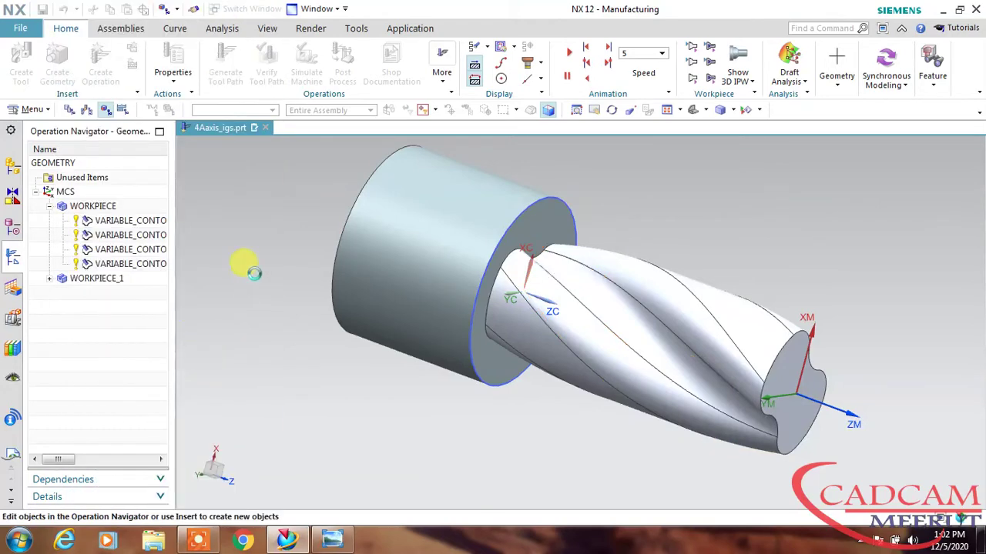
- Specify the same two adjacent flute faces as the operation's cut area
click(224, 127)
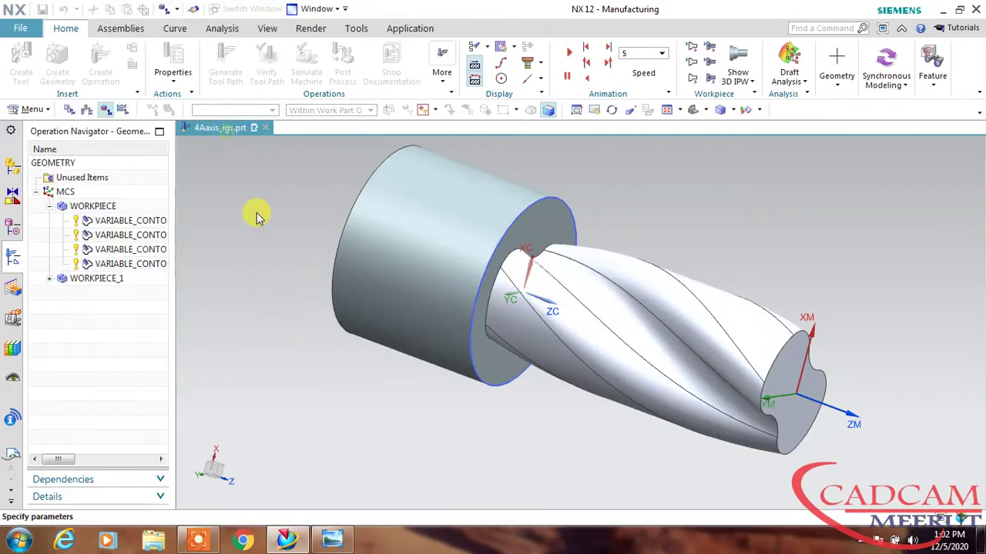
click(562, 341)
click(562, 341)
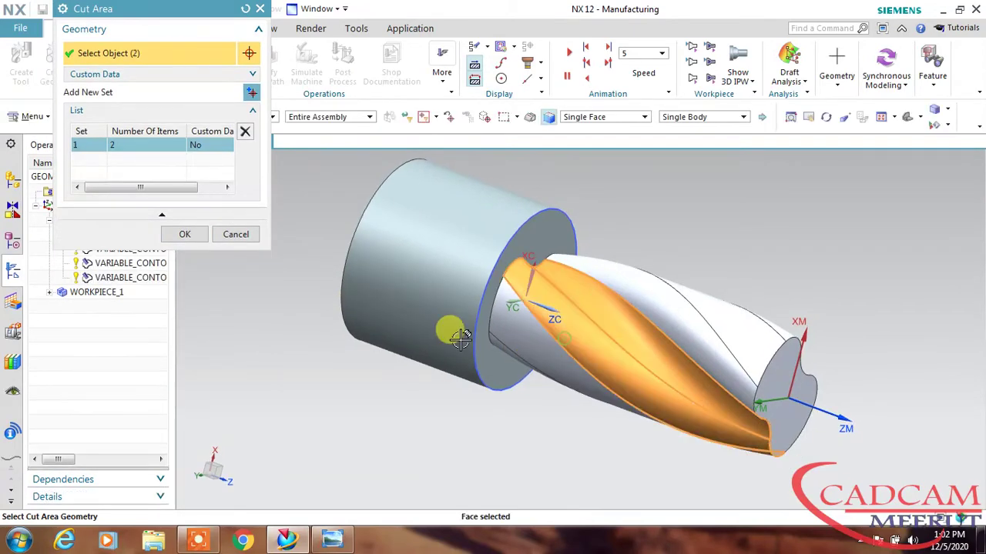
click(185, 232)
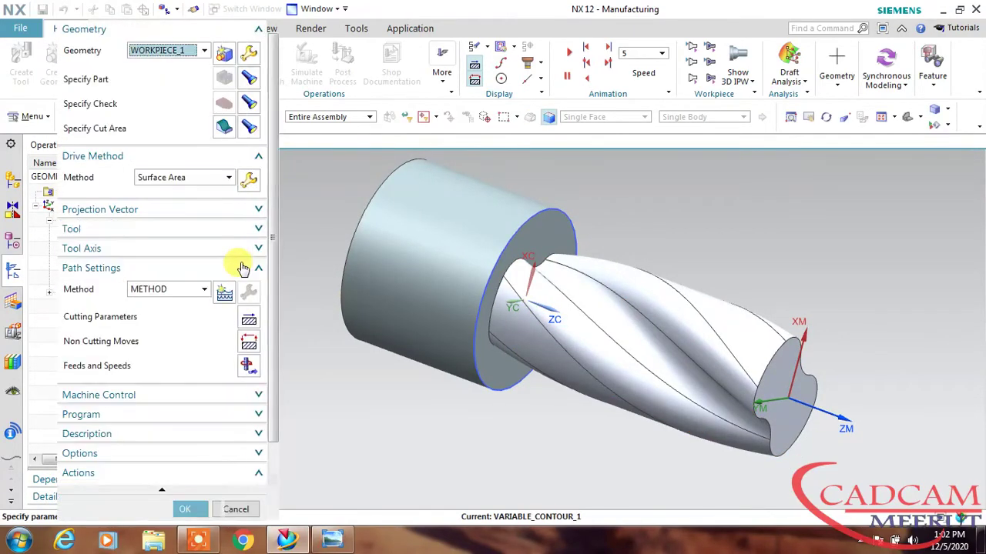
- Set the projection vector to Normal to Drive
click(192, 209)
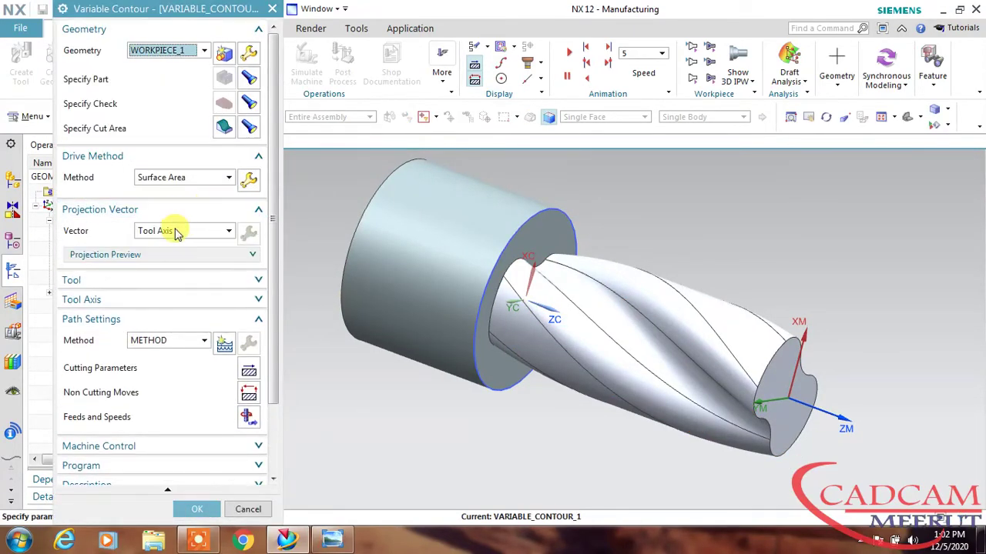
click(177, 232)
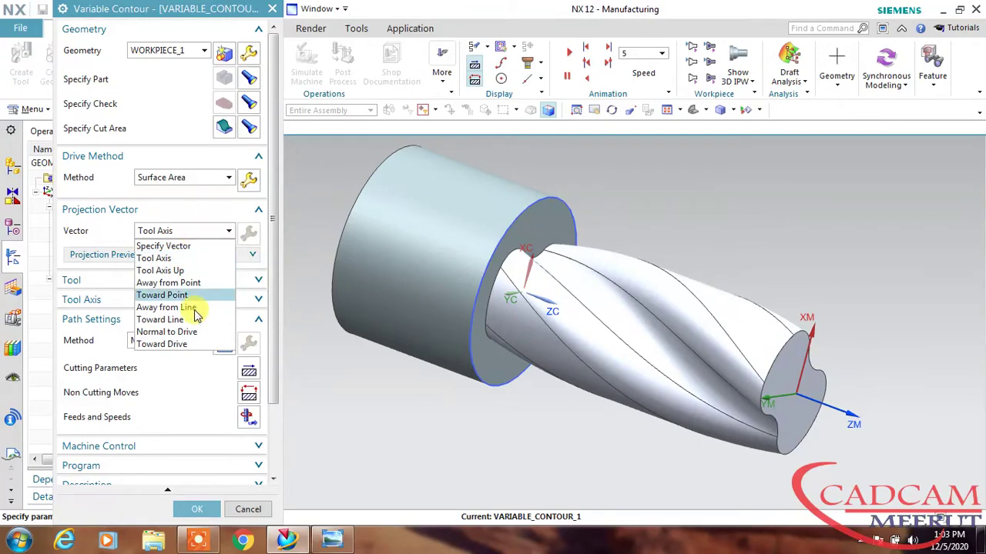
click(184, 332)
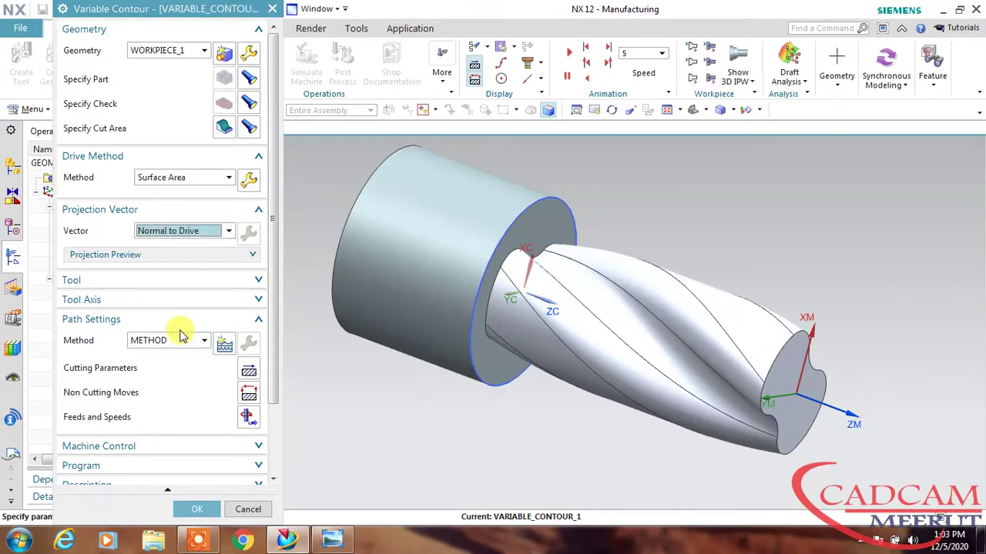
- Assign the BALL_MILL_8 tool to the Variable Contour operation
click(151, 281)
click(147, 302)
click(156, 329)
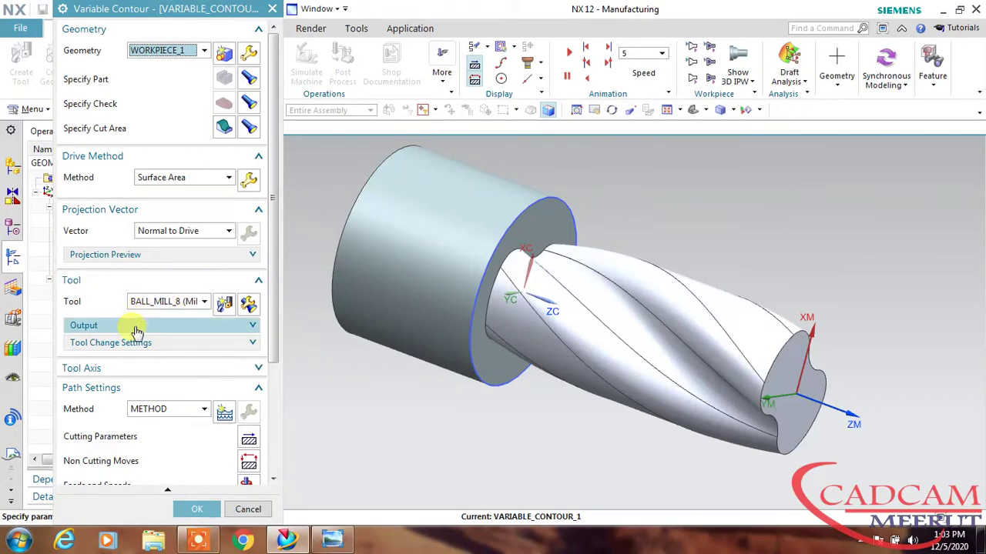
- Set the tool axis to Normal to Drive
click(160, 369)
click(176, 390)
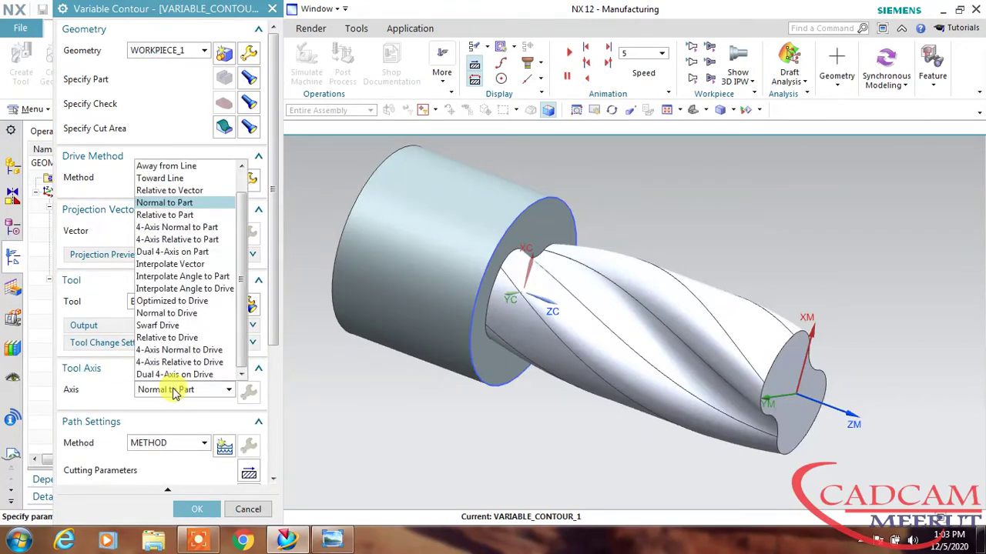
click(183, 315)
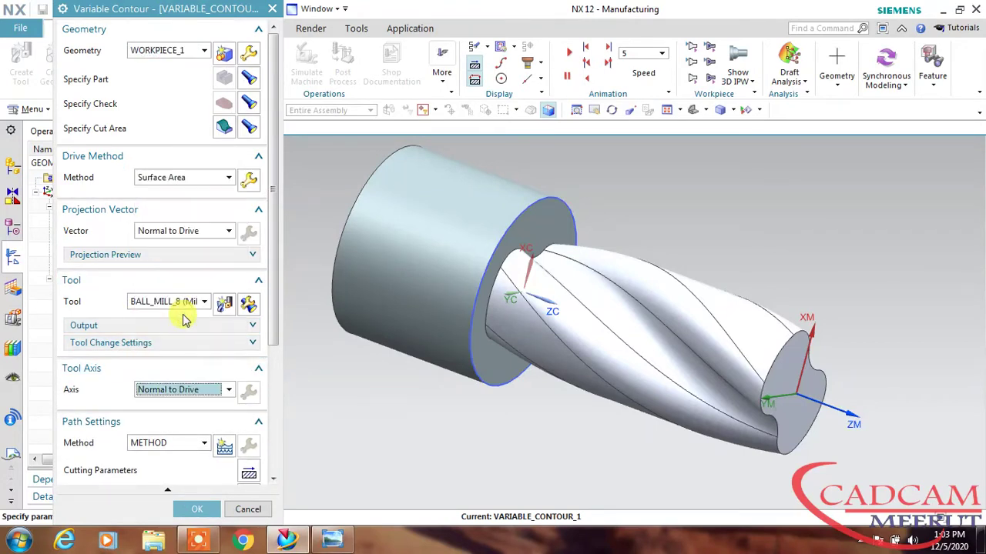
scroll(269, 274, down, 5)
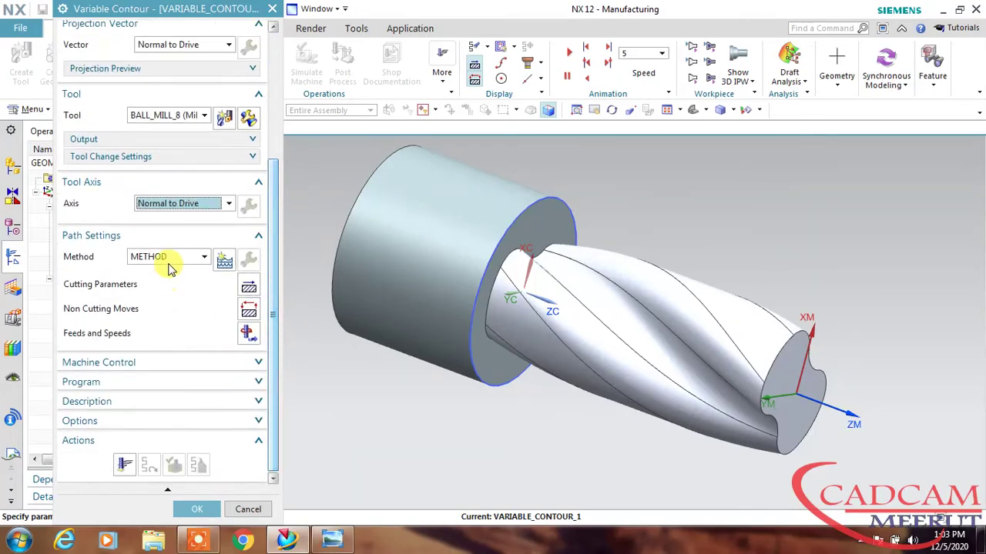
- Set the operation's machining method to MILL_FINISH
click(190, 257)
click(179, 285)
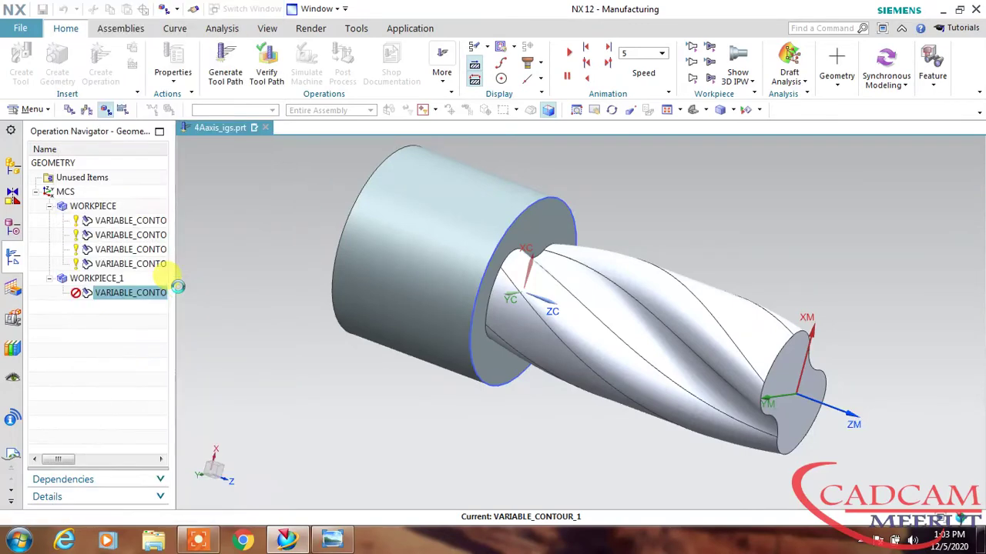
scroll(205, 327, down, 5)
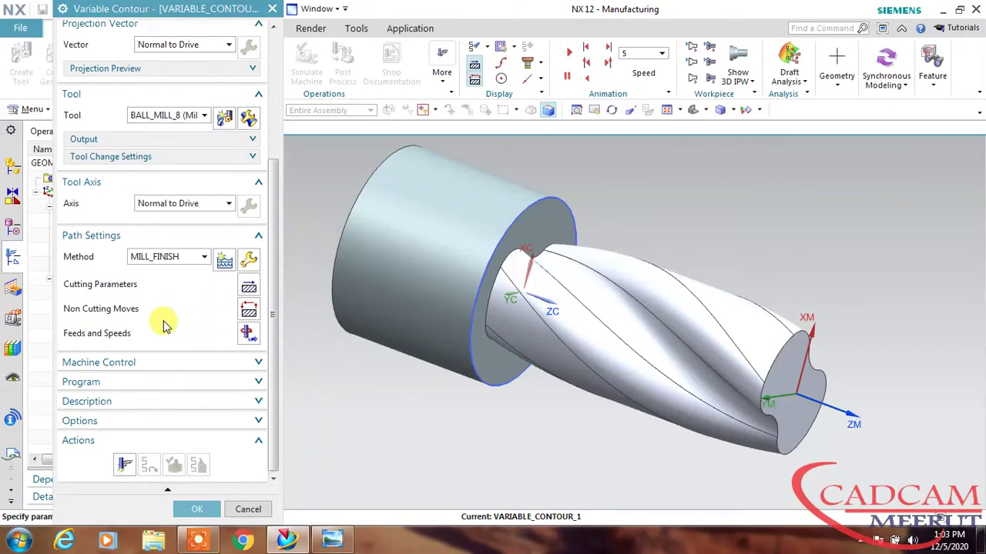
- In the cutting parameters, set a 0.5 part stock offset and enable multi-depth cutting with 2 passes
click(248, 286)
click(163, 56)
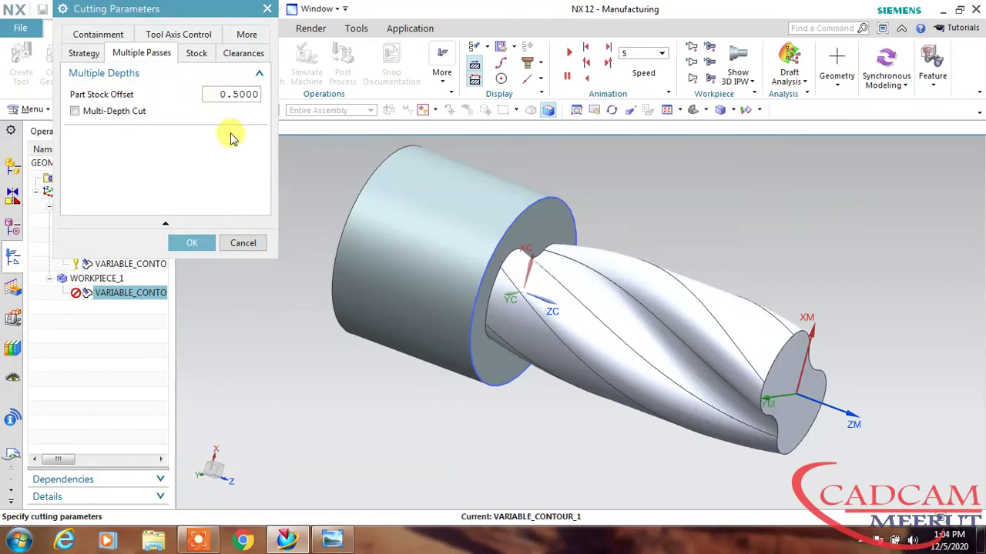
click(76, 112)
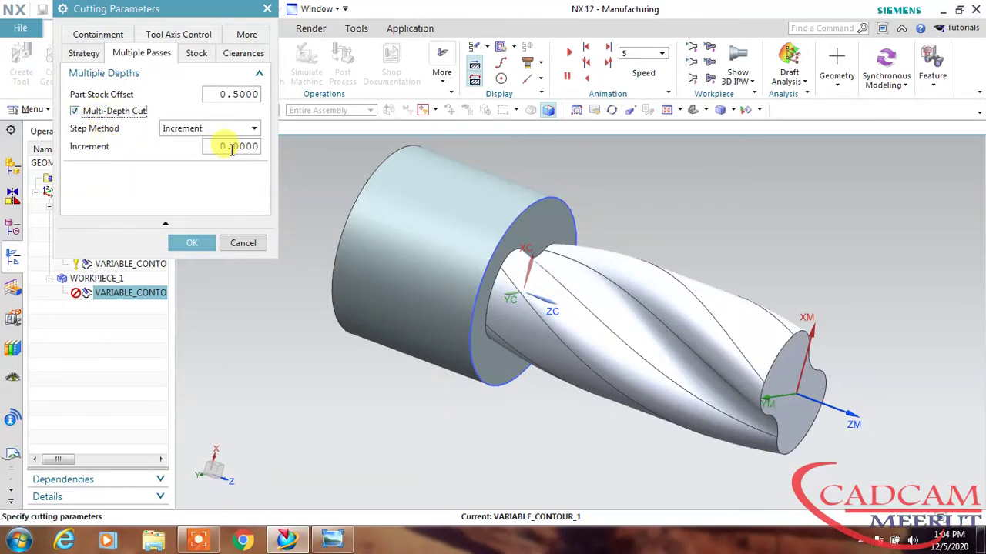
mouse_move(231, 132)
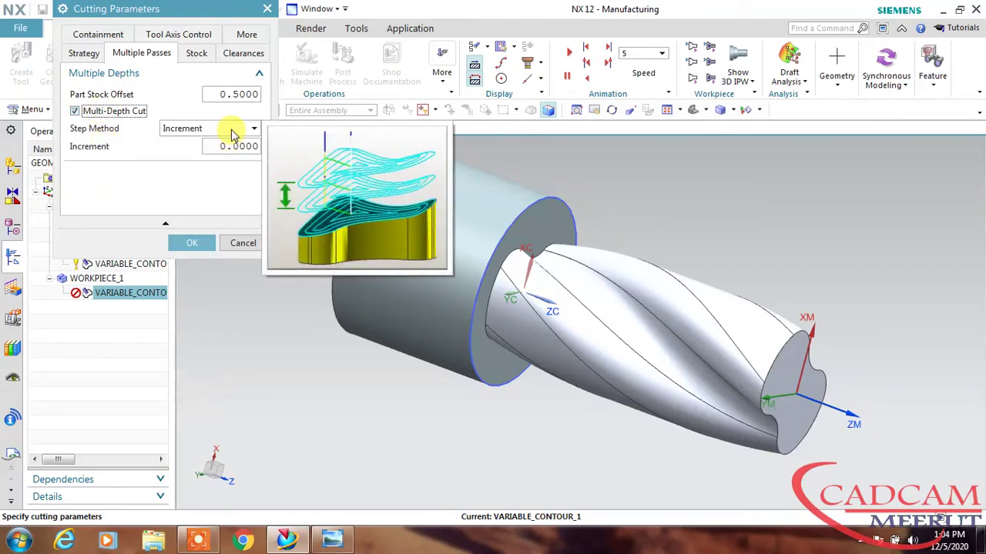
click(231, 129)
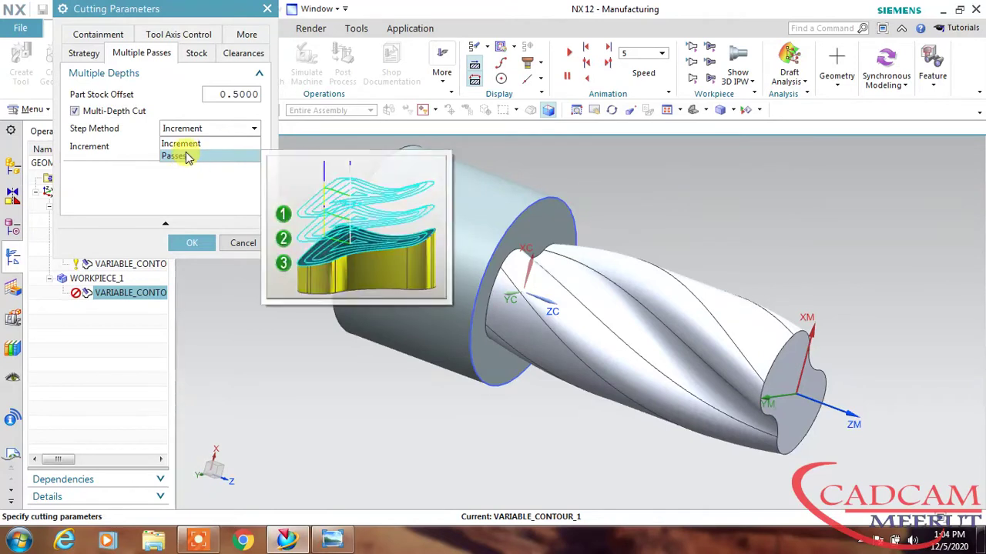
click(191, 156)
click(232, 149)
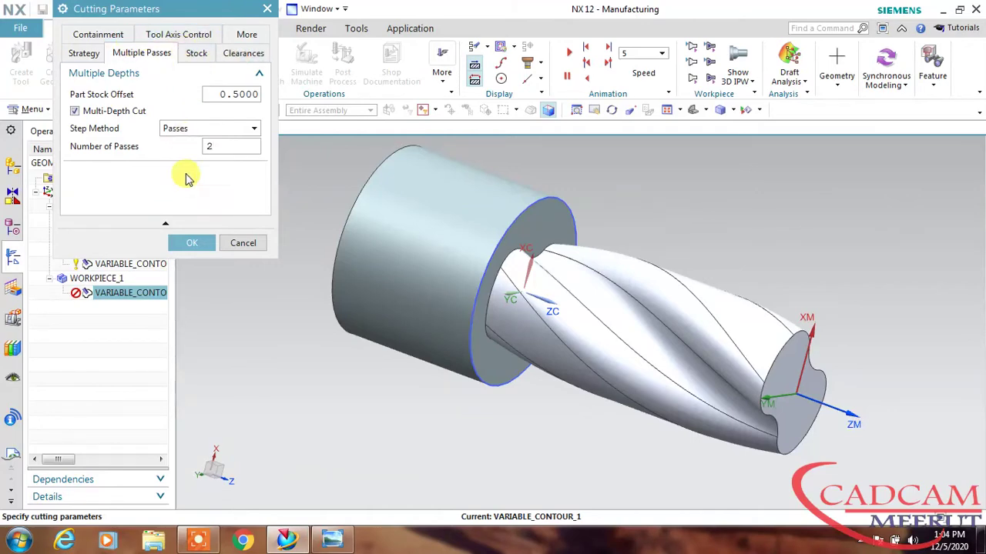
click(190, 243)
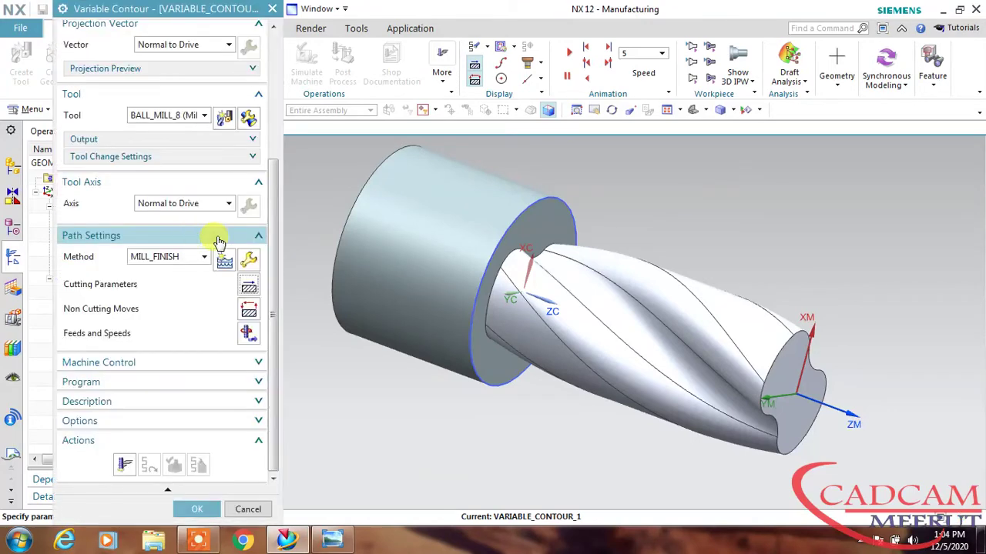
- Set the non-cutting clearance option to Cylinder, centred on the arc centre of the large cylinder's circular edge at the flutes
click(250, 309)
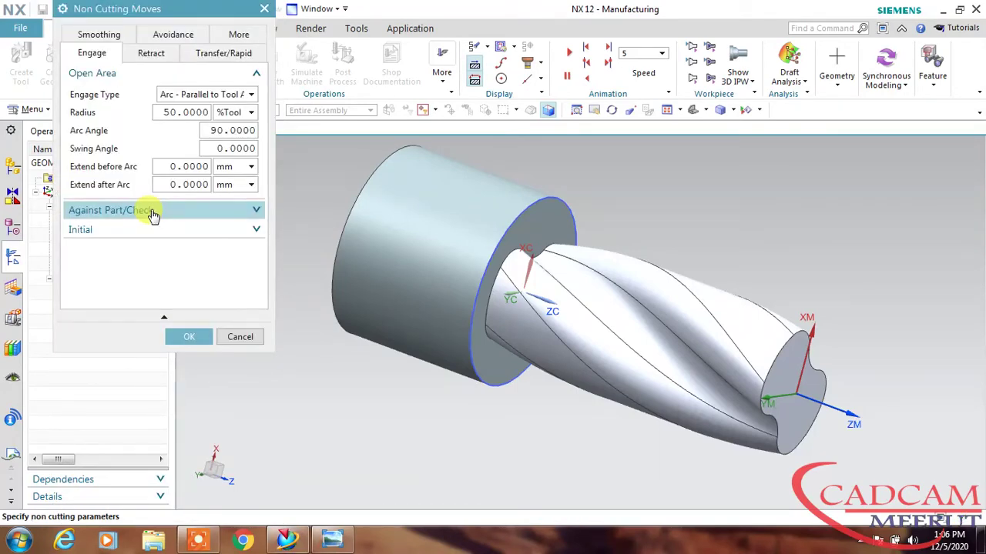
click(219, 55)
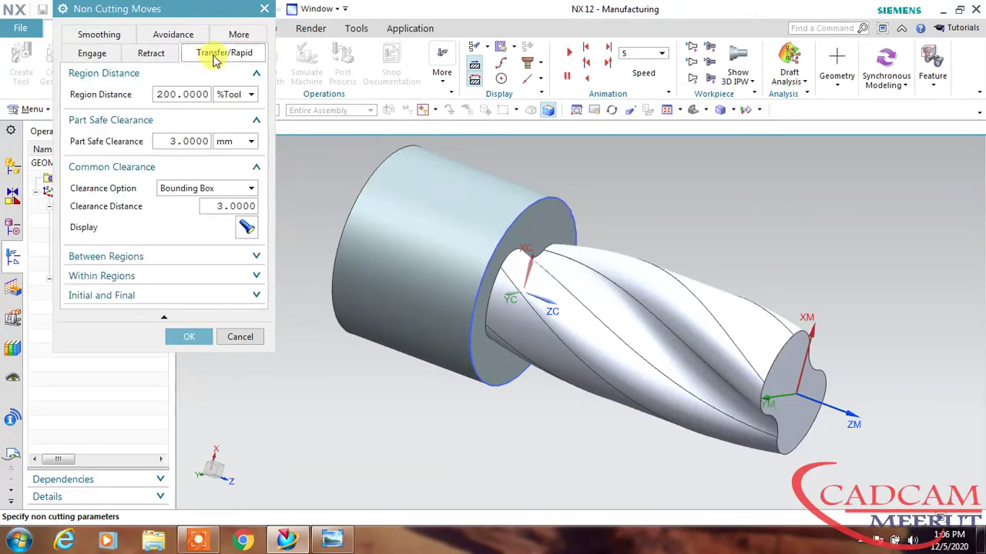
click(197, 189)
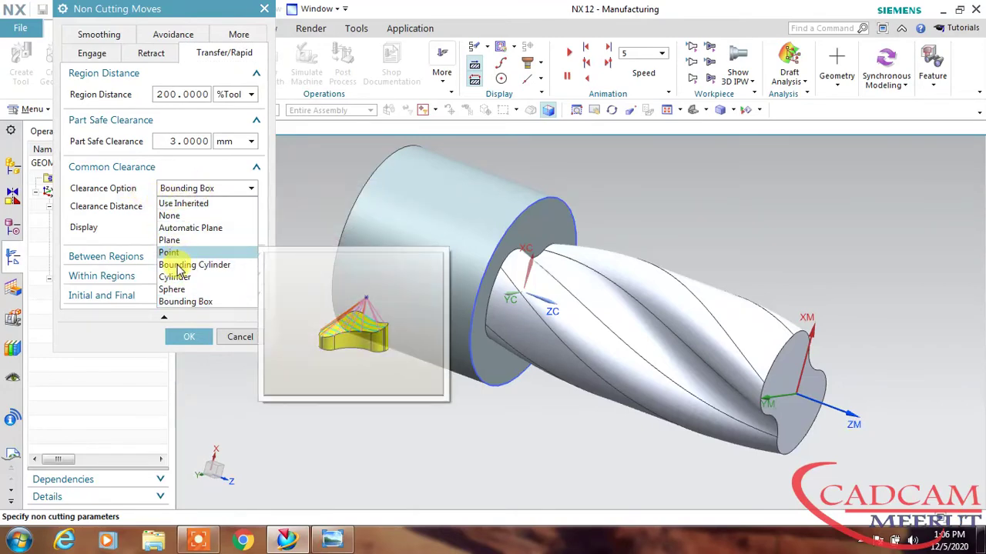
click(175, 277)
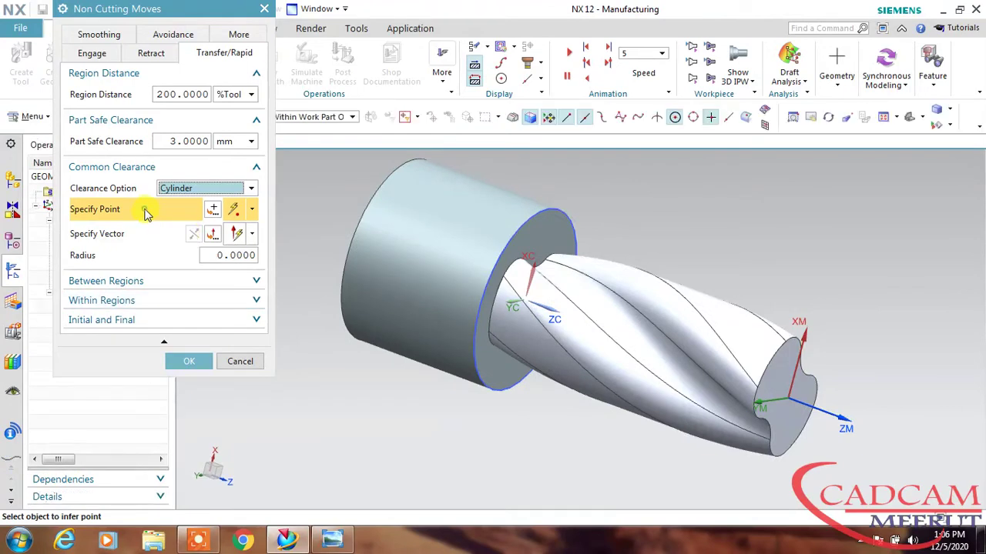
click(520, 217)
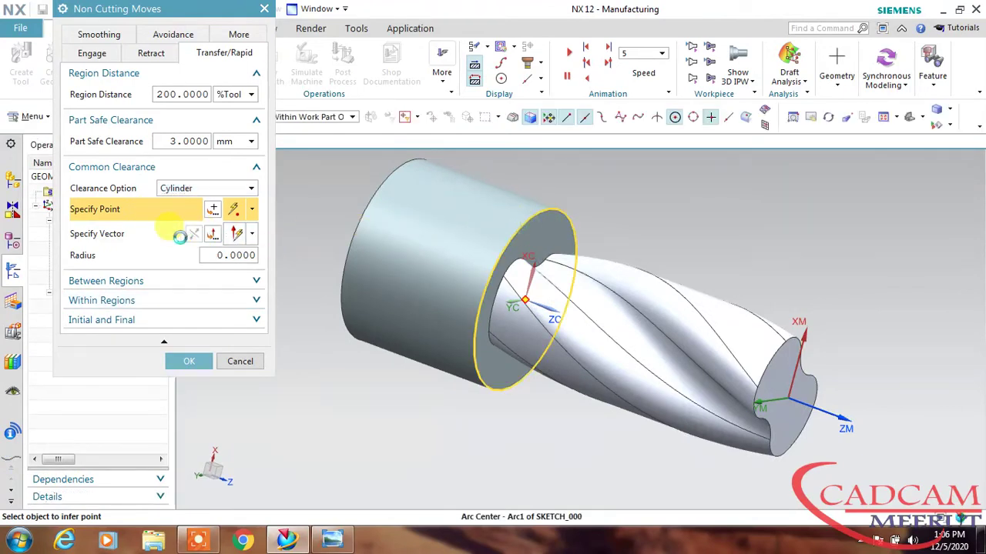
- Align the clearance cylinder's vector with the Z-axis and set its radius to 44
click(150, 234)
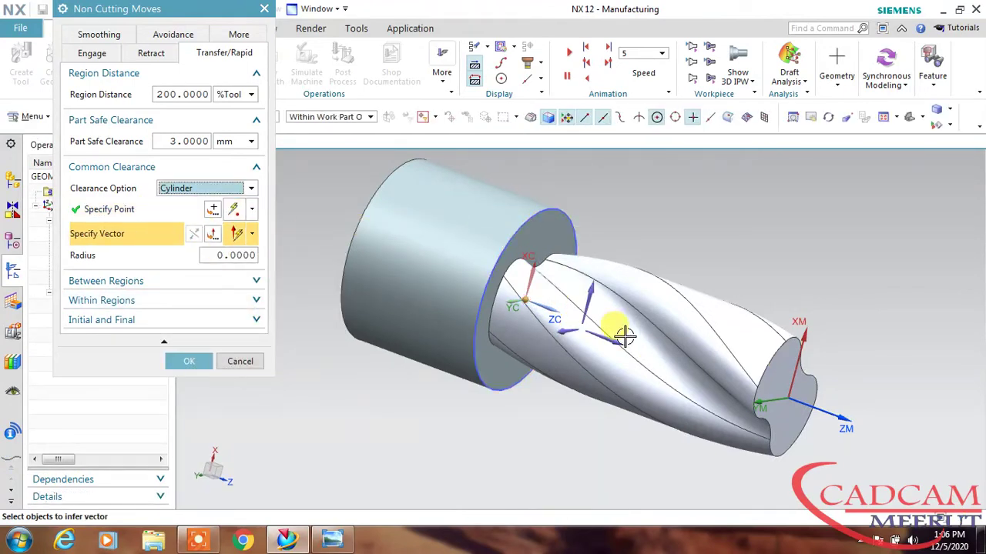
click(539, 323)
click(240, 256)
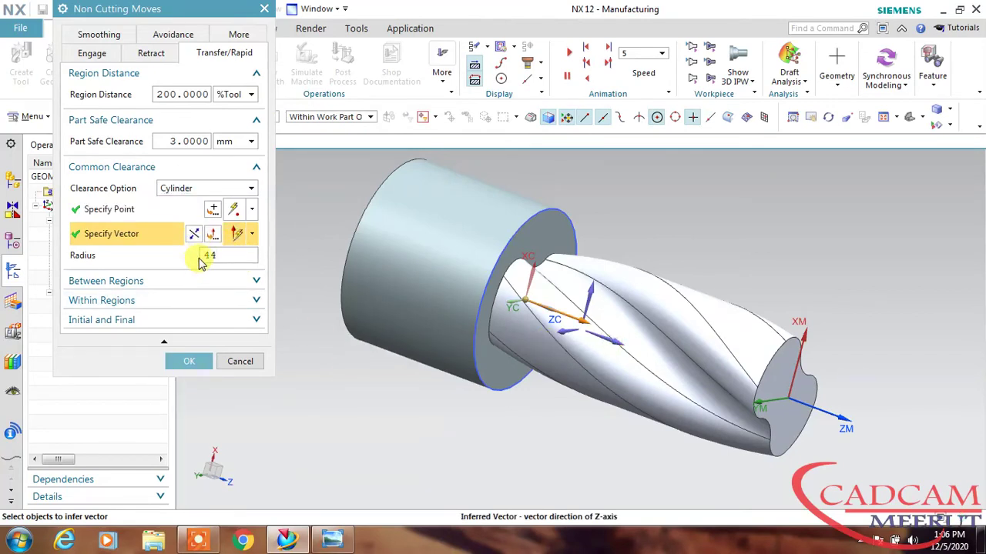
click(195, 141)
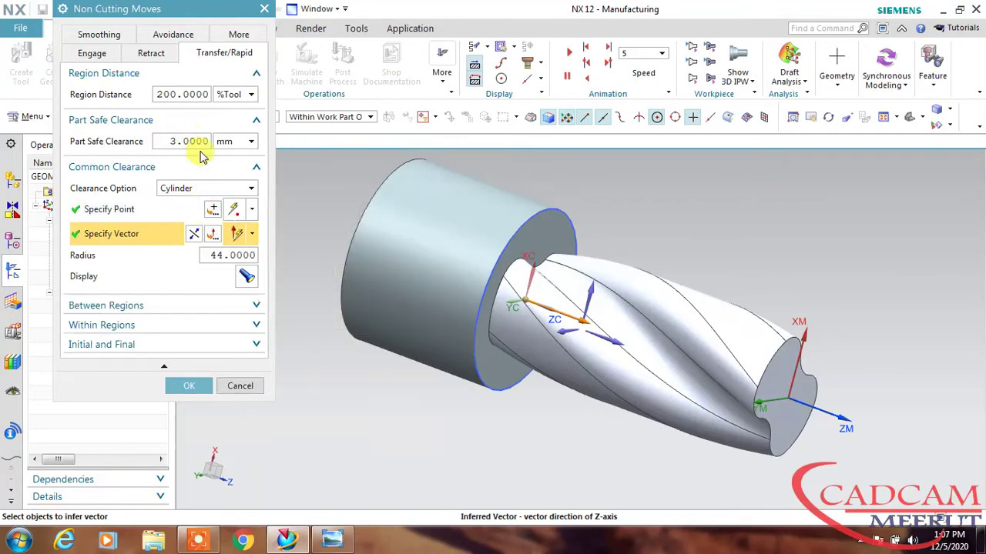
- Preview the clearance cylinder and inspect it around the shaft
click(248, 278)
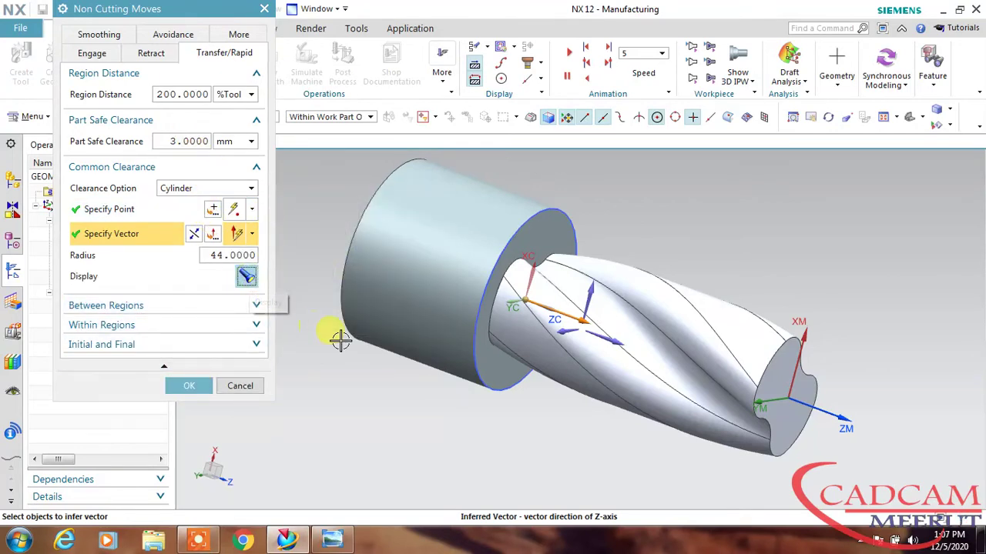
middle_drag(513, 427, 474, 388)
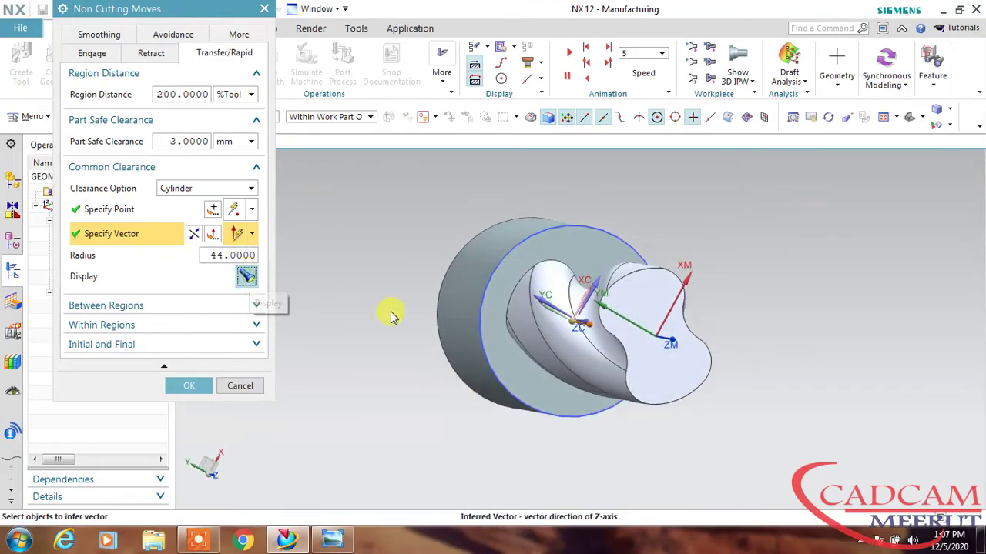
scroll(446, 369, down, 10)
scroll(421, 383, up, 4)
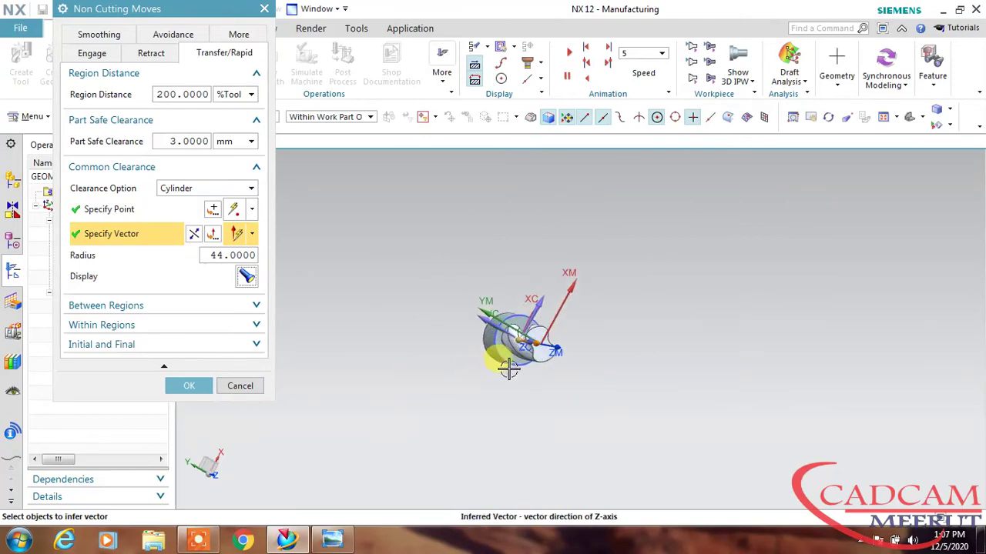
scroll(462, 351, up, 6)
middle_drag(418, 347, 442, 367)
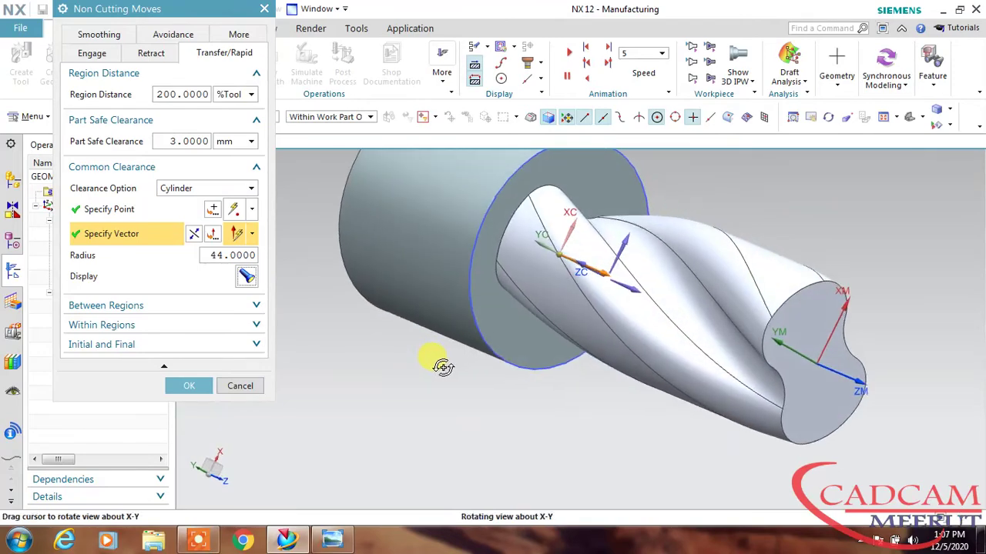
scroll(395, 354, down, 1)
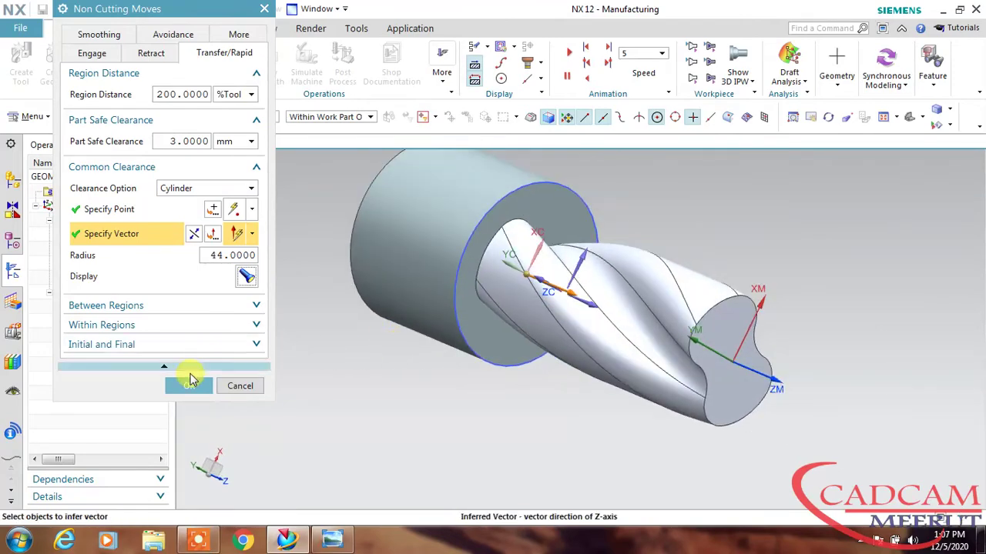
- Accept the non-cutting moves and generate the Variable Contour tool path
click(189, 385)
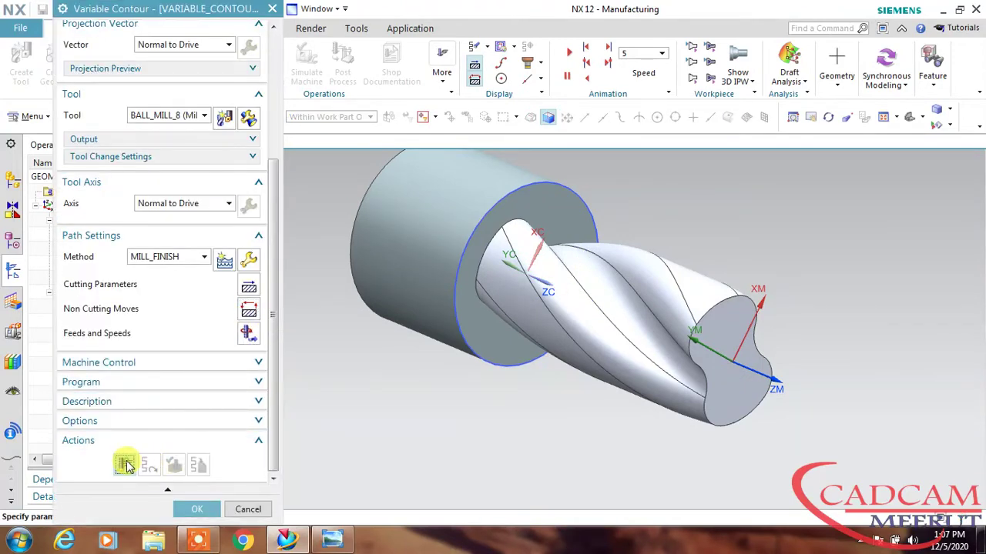
click(124, 465)
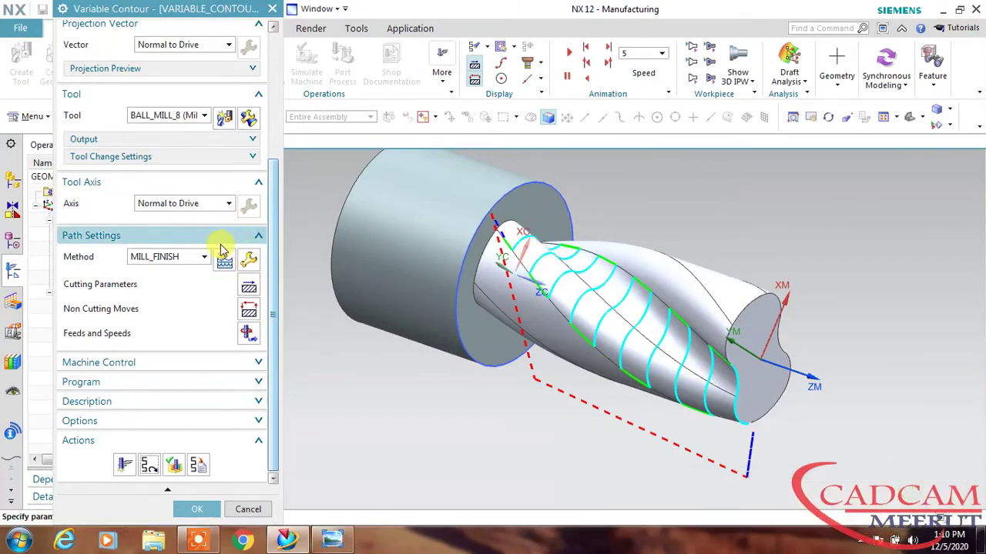
- Change the Surface Area drive's cut direction to run lengthwise along the flute, with 15 stepovers
scroll(243, 173, up, 3)
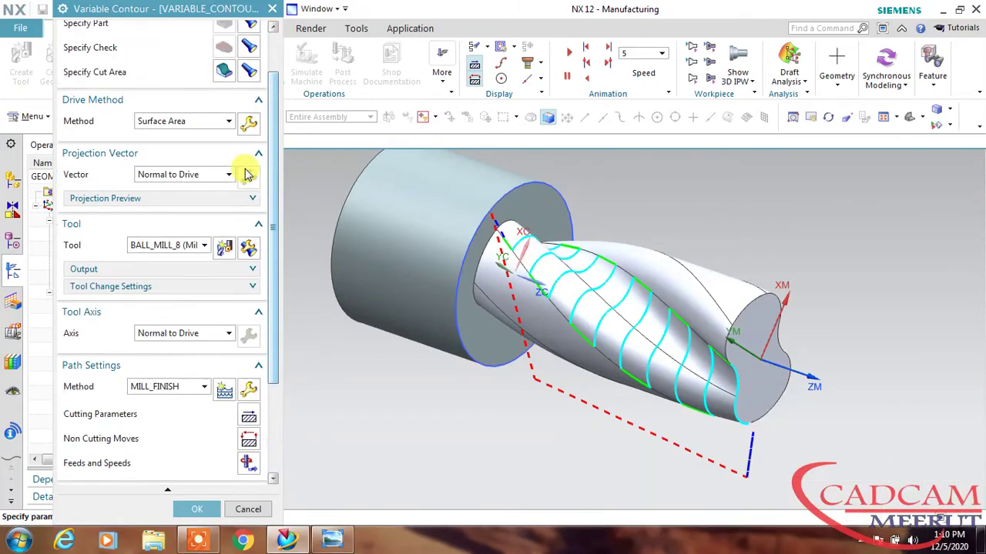
click(248, 126)
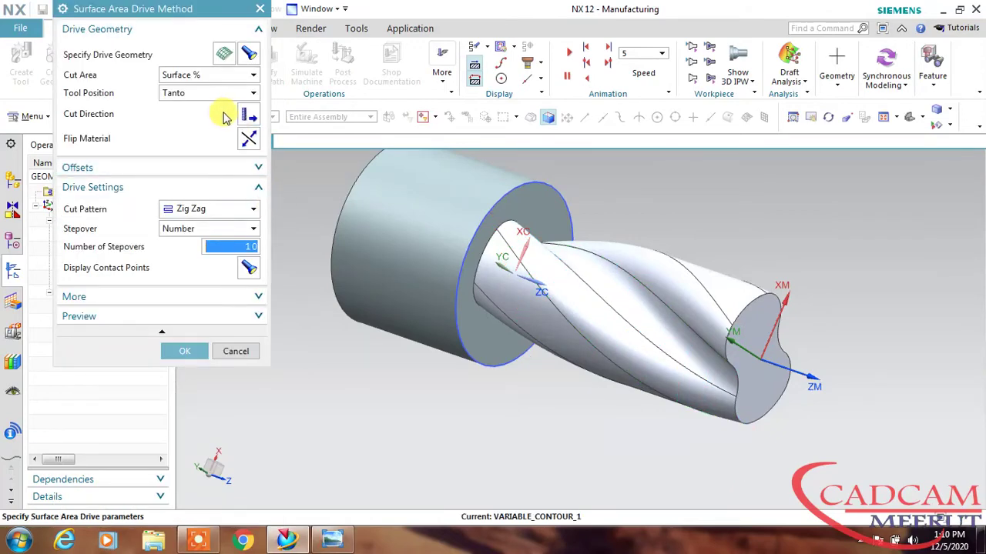
click(245, 115)
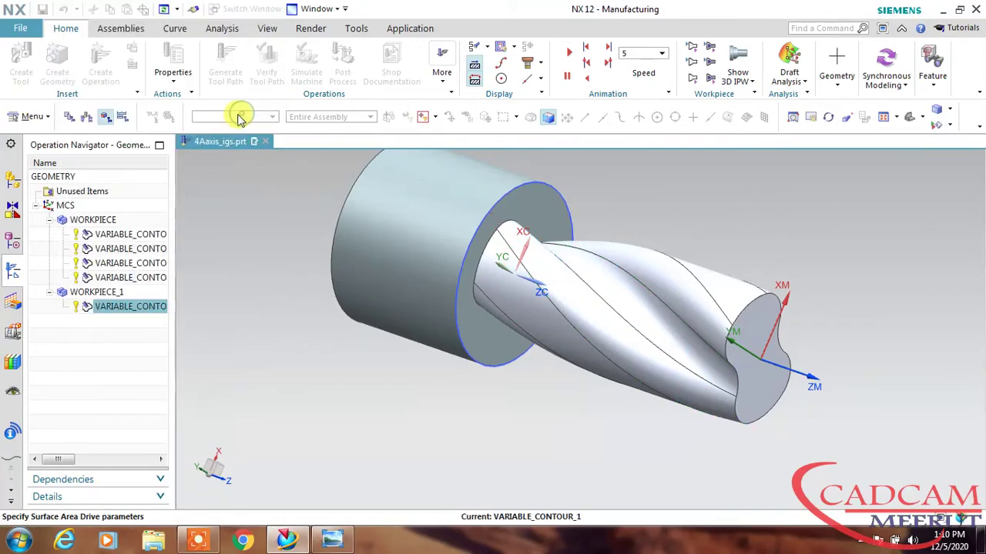
click(678, 316)
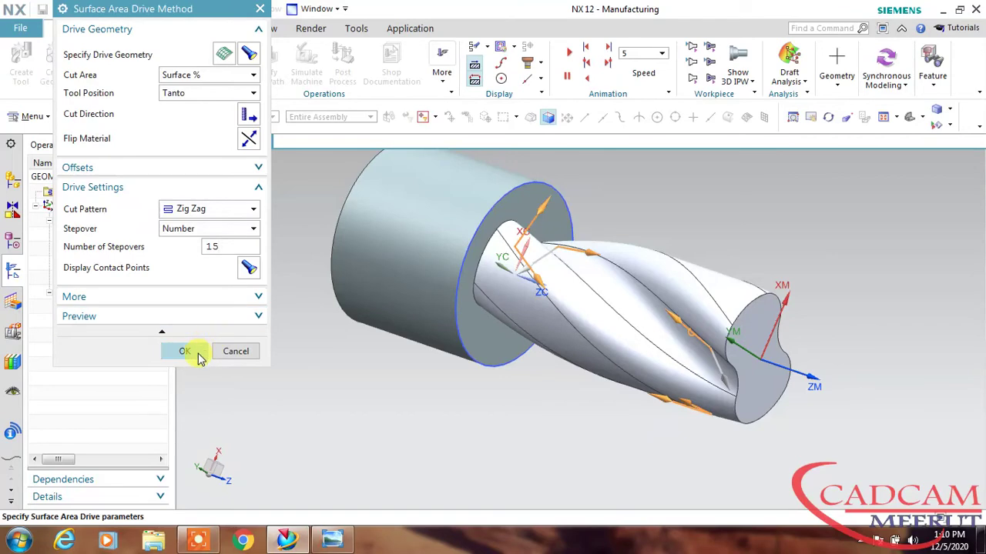
click(198, 356)
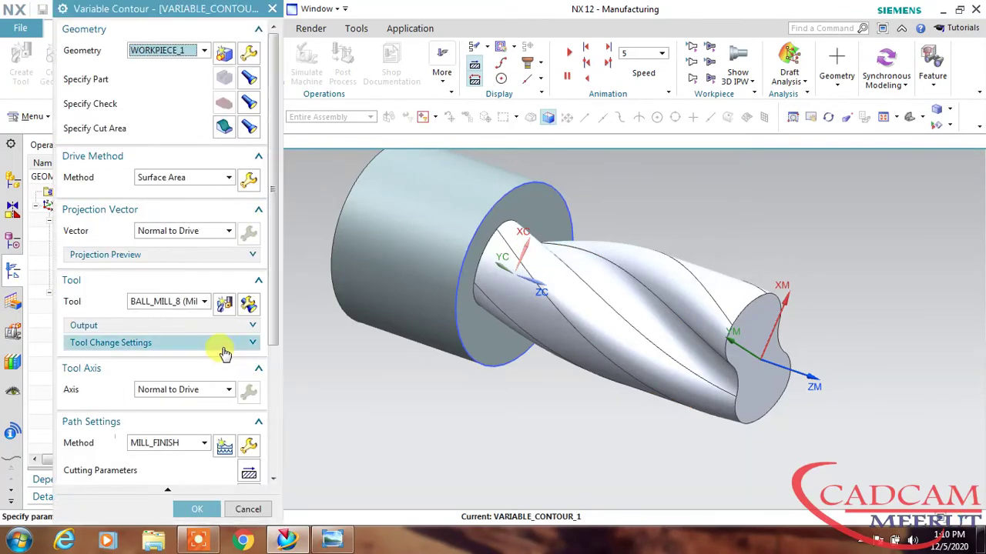
- Regenerate the tool path with the lengthwise cut direction and inspect it along the flute
scroll(224, 339, down, 3)
scroll(227, 331, down, 1)
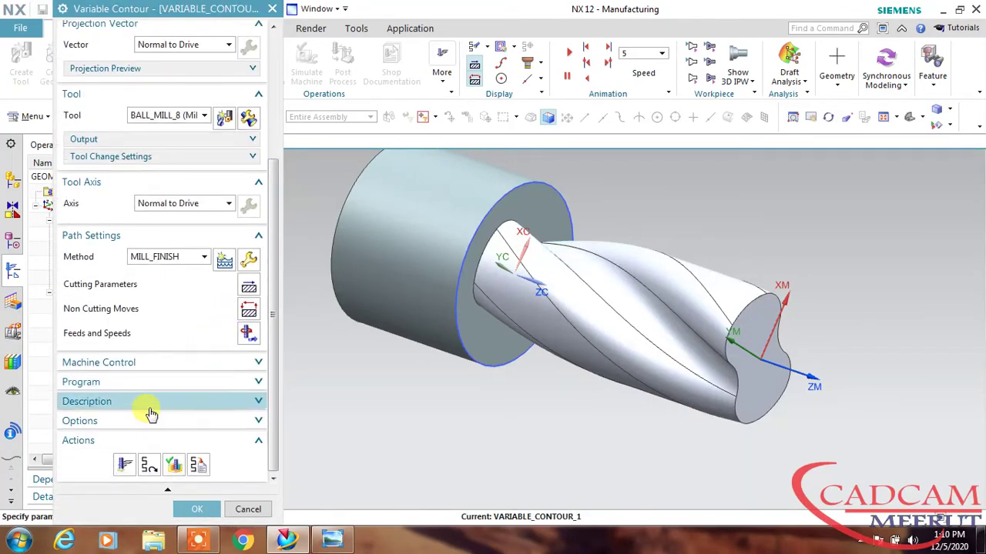
click(121, 465)
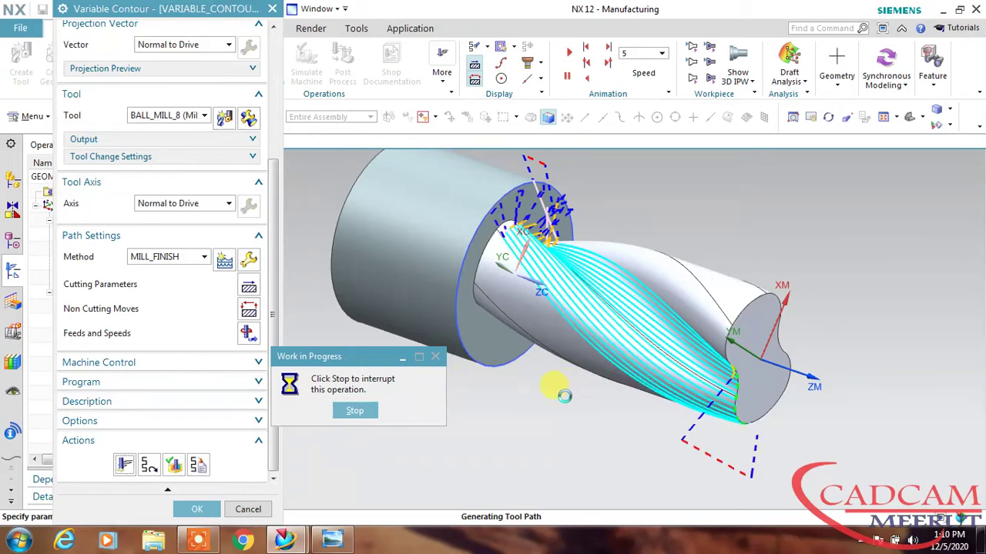
click(501, 288)
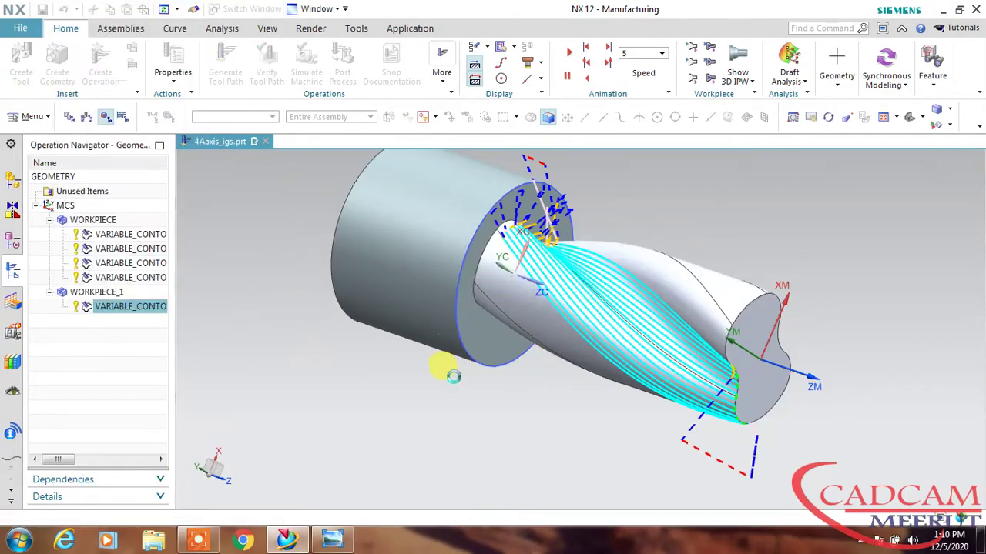
mouse_move(524, 374)
middle_down()
mouse_move(530, 381)
mouse_move(517, 392)
mouse_move(522, 385)
middle_up()
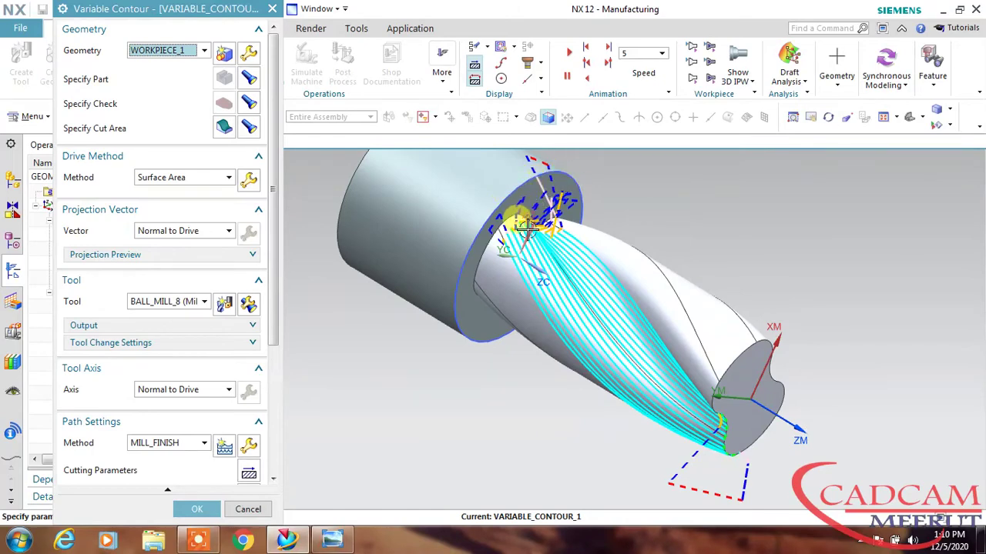
middle_drag(542, 385, 523, 370)
- Verify the Variable Contour tool path by replaying it at animation speed 9, and accept the operation
scroll(218, 348, down, 5)
scroll(219, 348, down, 1)
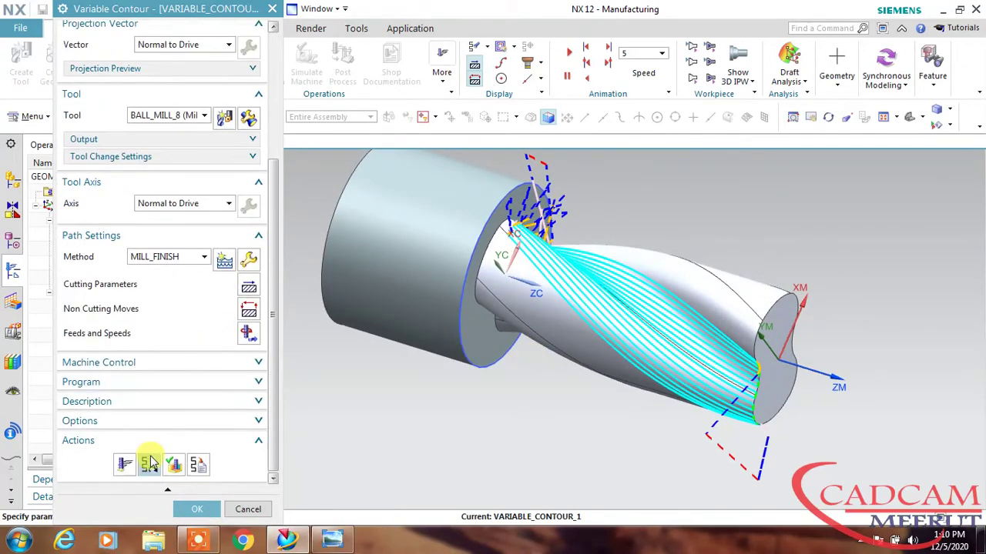
click(175, 465)
scroll(158, 252, down, 1)
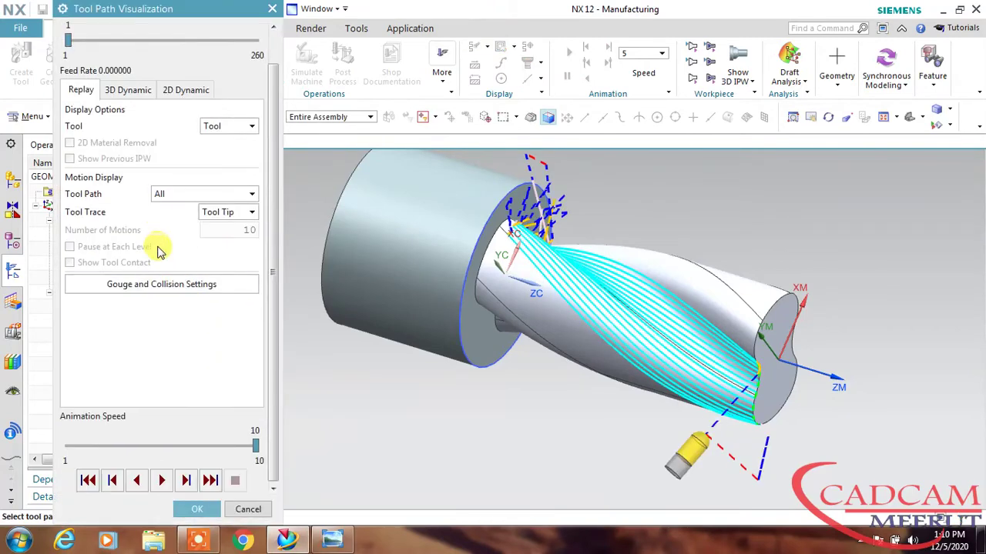
click(189, 449)
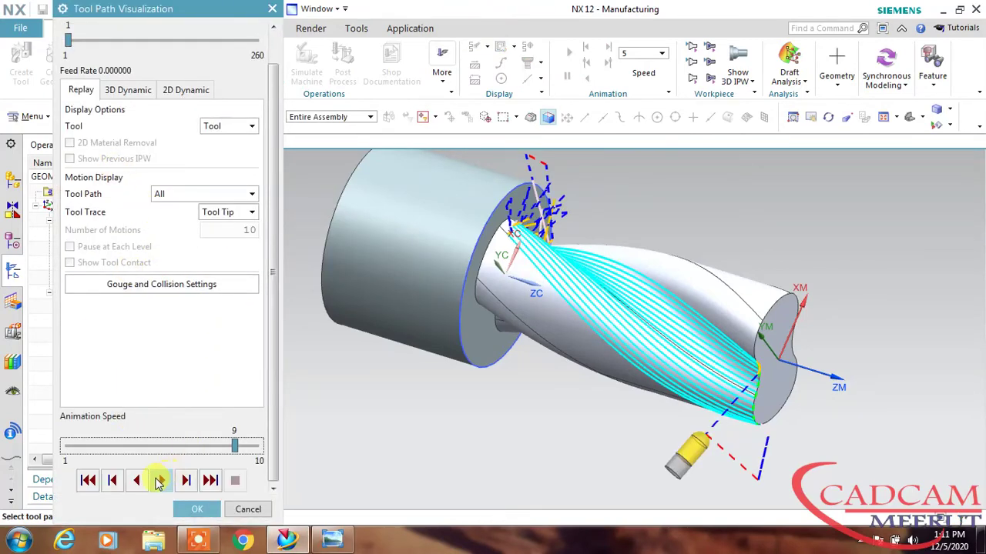
click(164, 480)
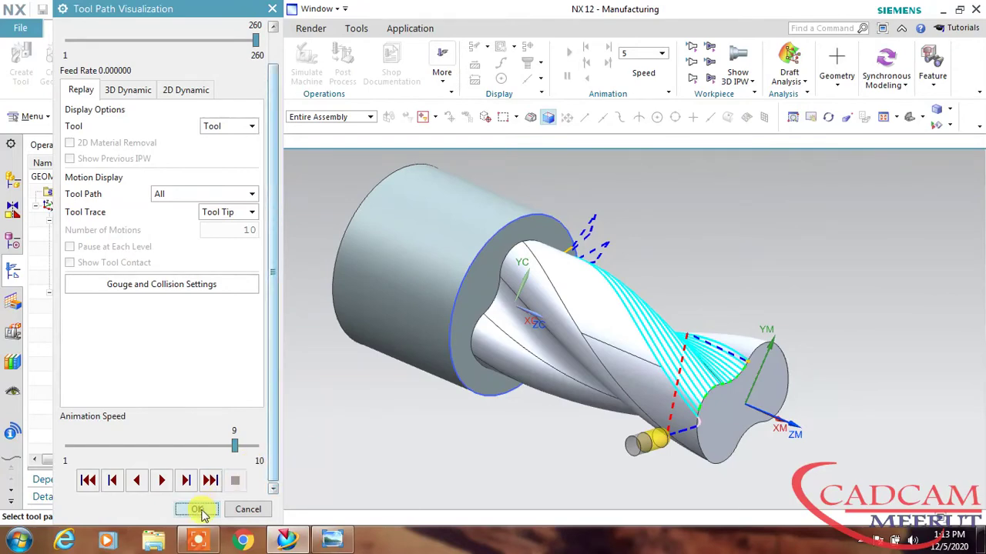
click(197, 510)
click(197, 510)
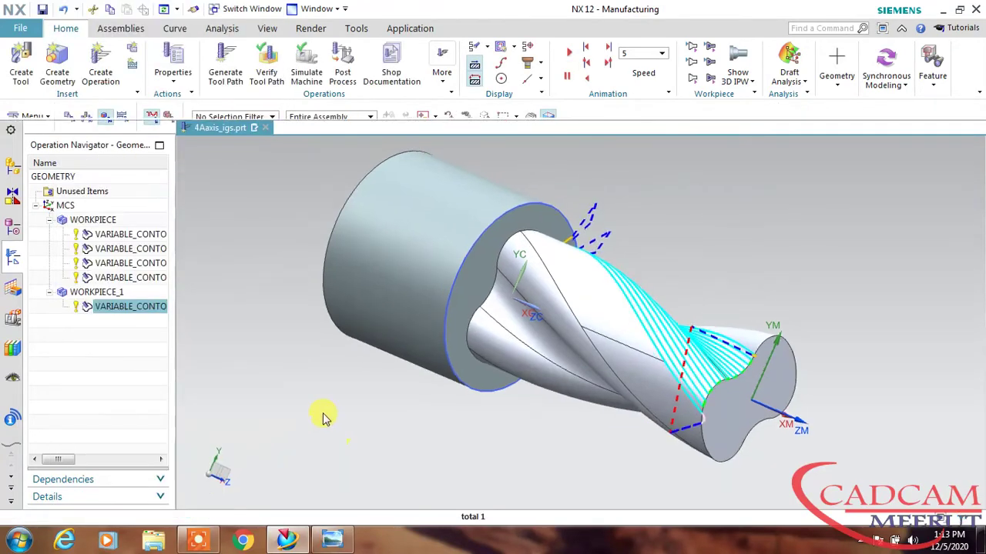
- Start a rotate-about-a-line transformation of the WORKPIECE_1 operation, with the line's point at absolute coordinates 0, 0, 0
middle_drag(288, 363, 235, 363)
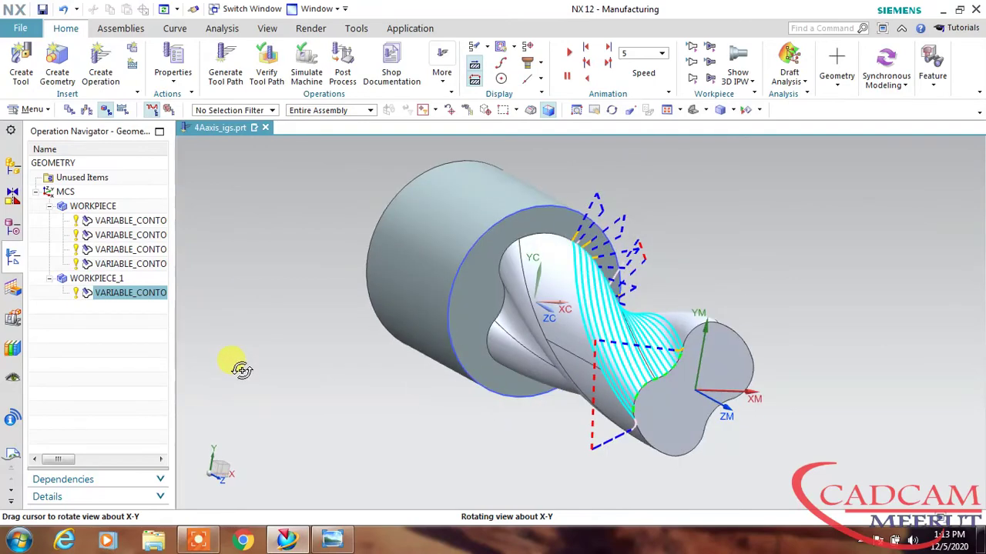
right_click(126, 300)
mouse_move(215, 215)
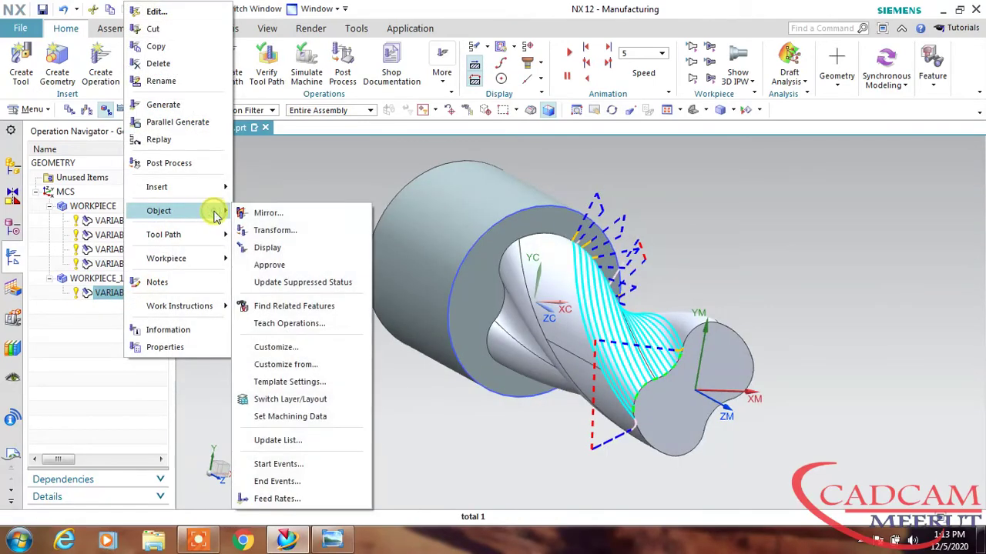
click(278, 231)
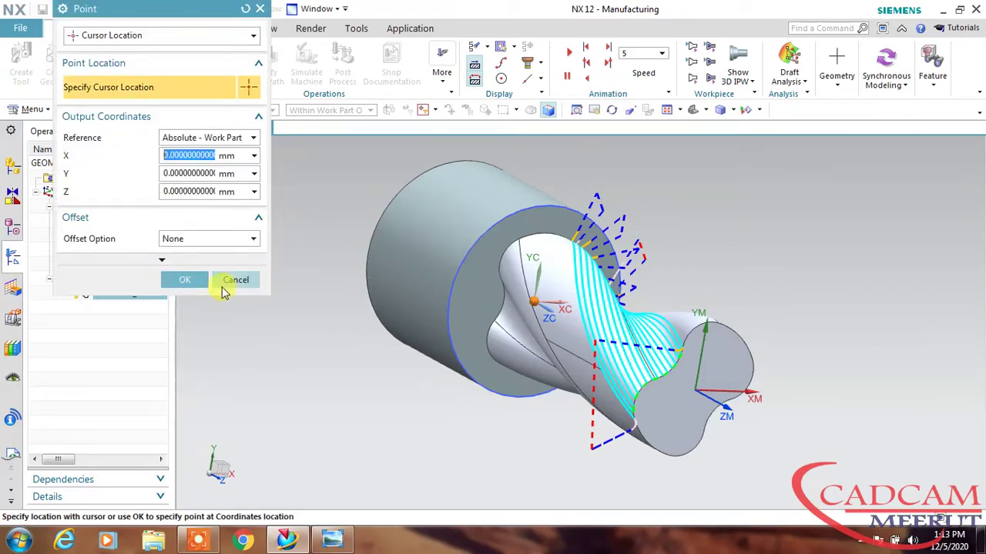
click(185, 280)
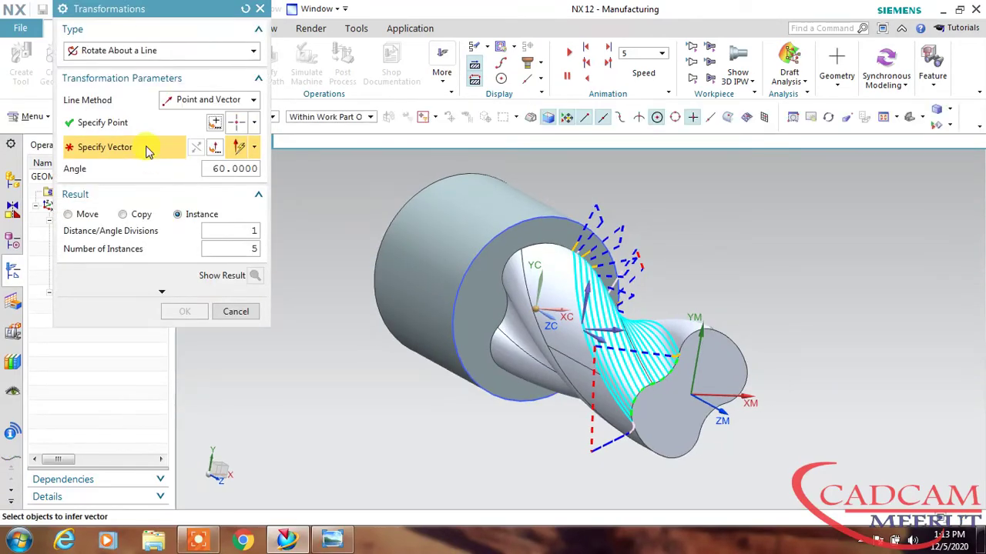
- Rotate the operation about the Z-axis vector by an angle of 180, preview the result and create 5 instances
middle_drag(401, 385, 428, 416)
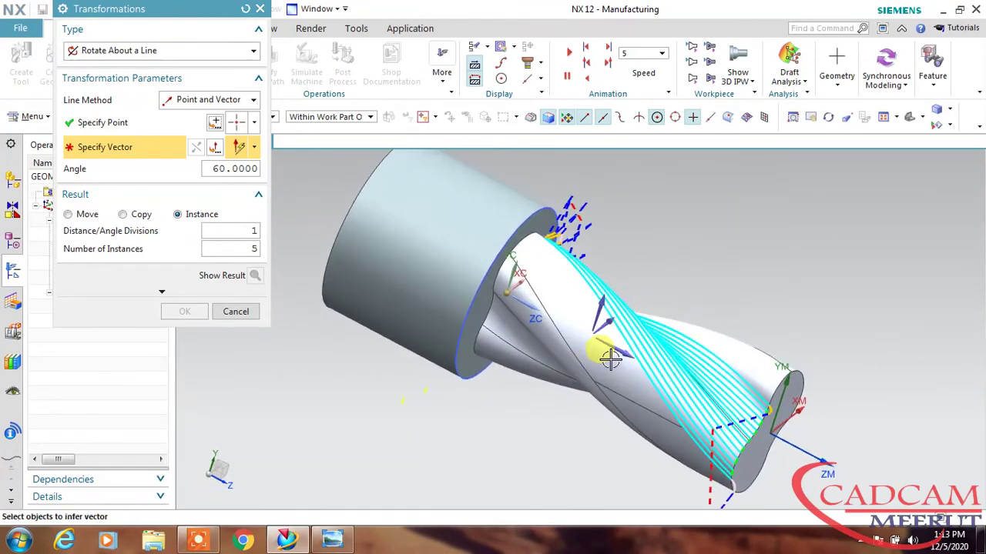
click(614, 348)
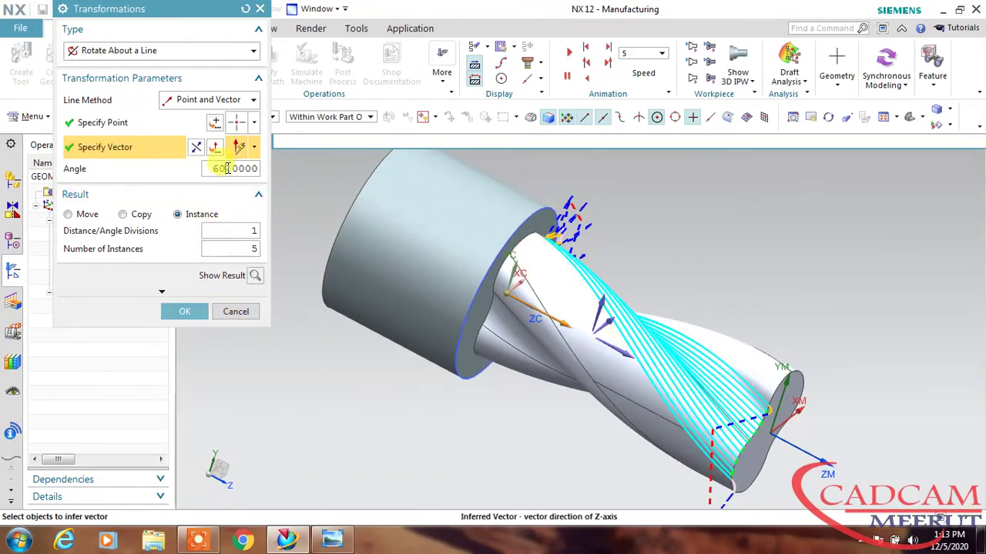
text(180)
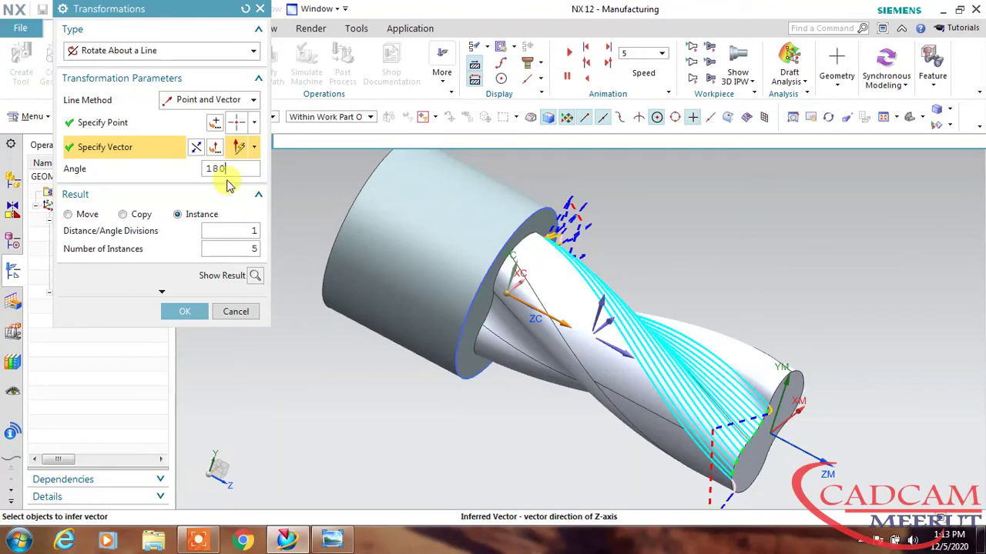
click(254, 275)
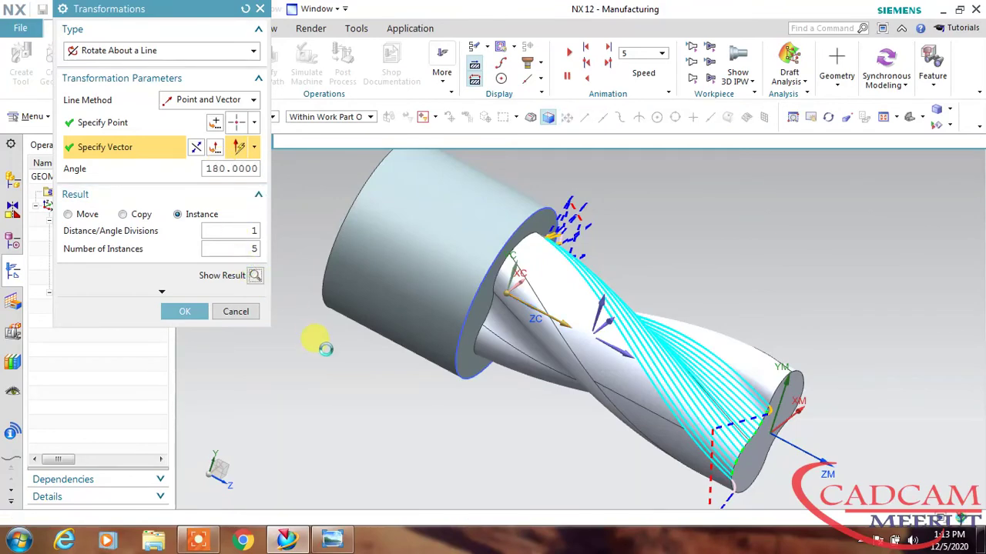
middle_drag(349, 389, 236, 259)
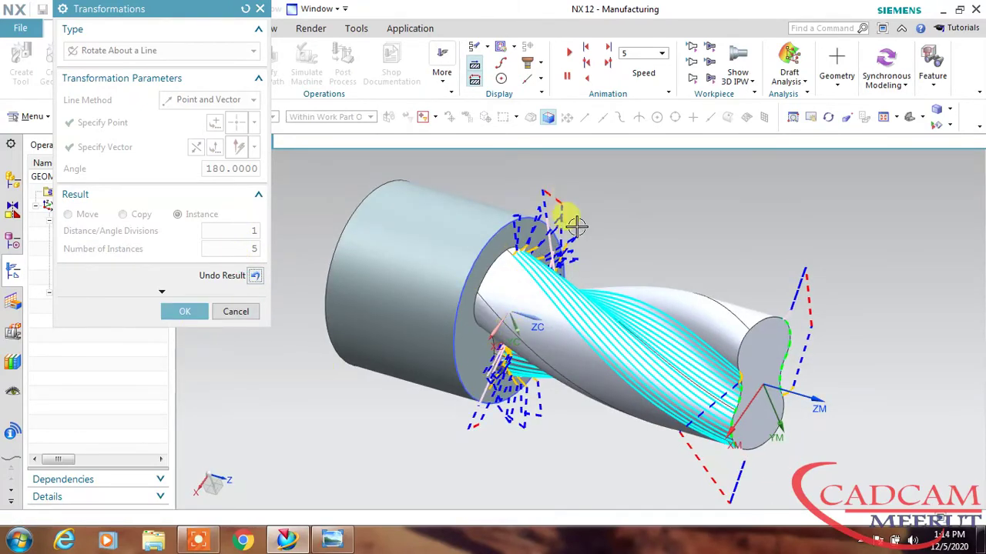
click(188, 313)
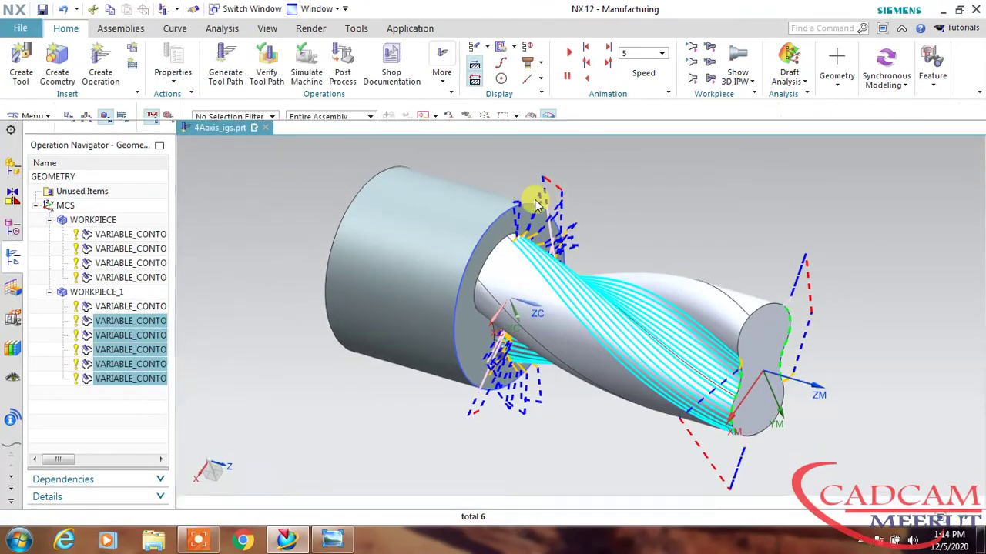
- Compare the tool paths of VARIABLE_CONTOUR_1 and VARIABLE_CONTOUR_1_INSTANCE on the shaft
click(258, 254)
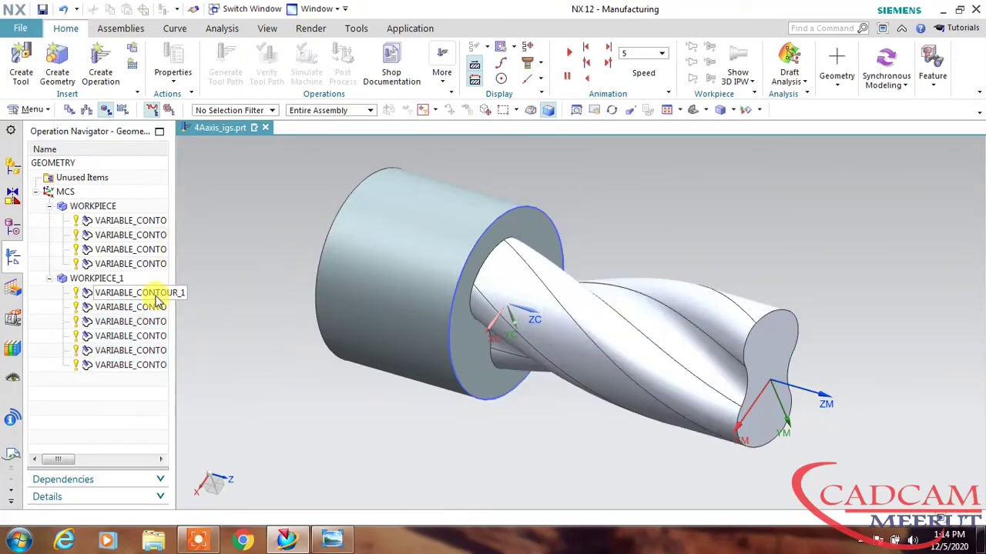
click(156, 297)
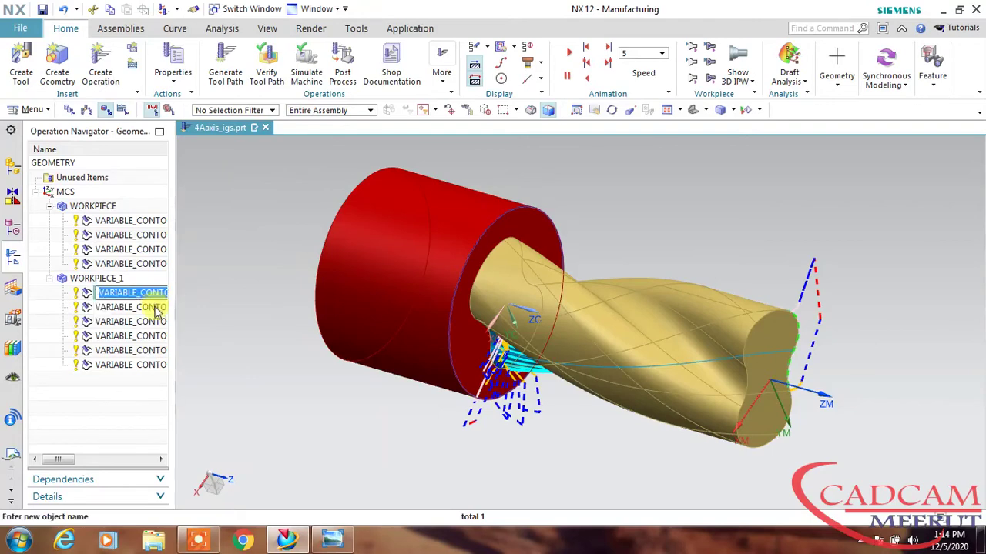
click(157, 312)
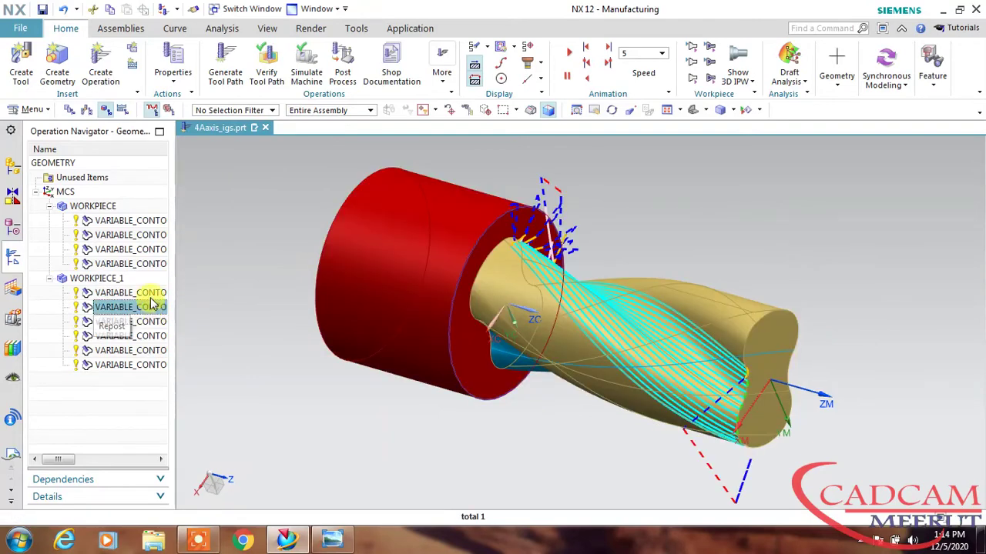
click(152, 296)
click(151, 309)
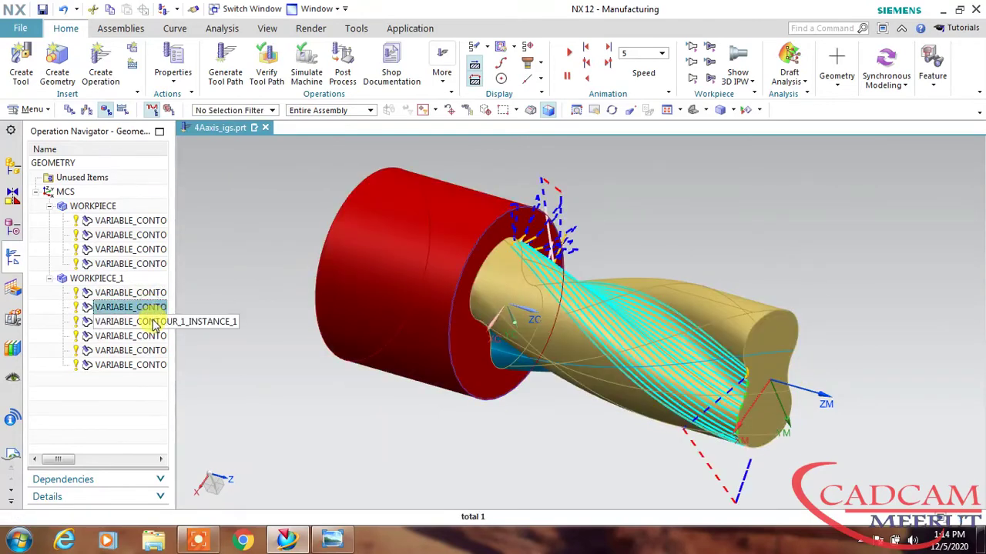
- Delete the surplus instances VARIABLE_CONTOUR_1_INSTANCE_1 through VARIABLE_CONTOUR_1_INSTANCE_4 from WORKPIECE_1
click(149, 322)
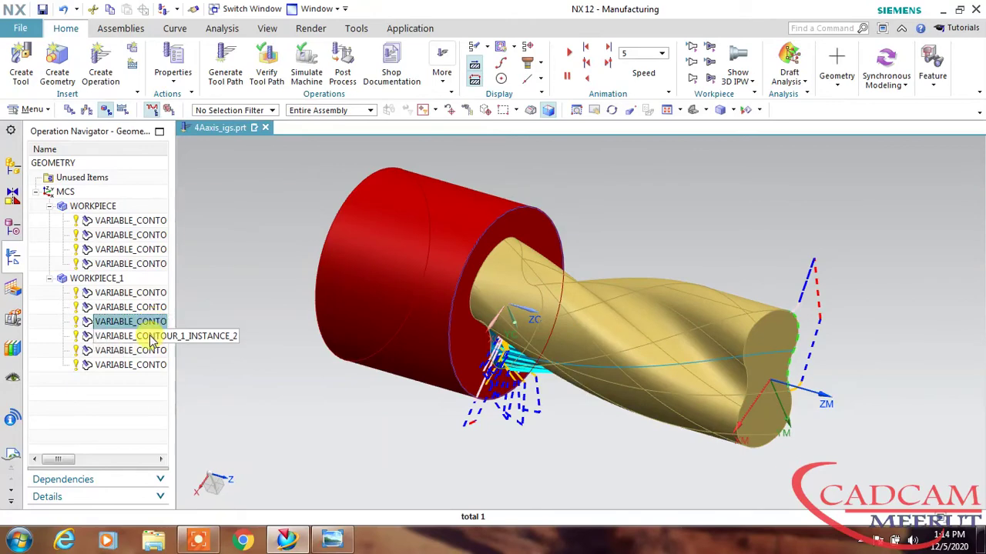
shift+click(151, 351)
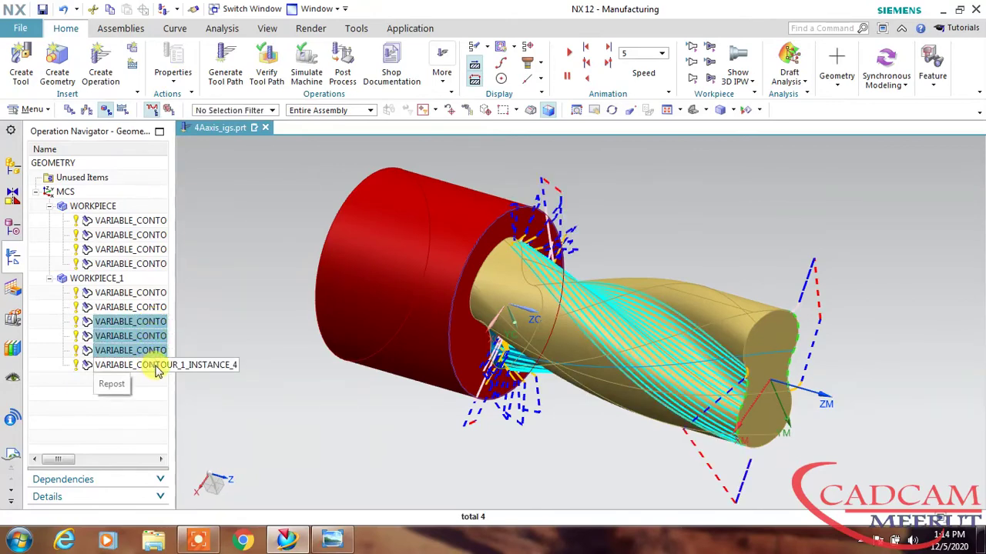
right_click(156, 366)
click(246, 246)
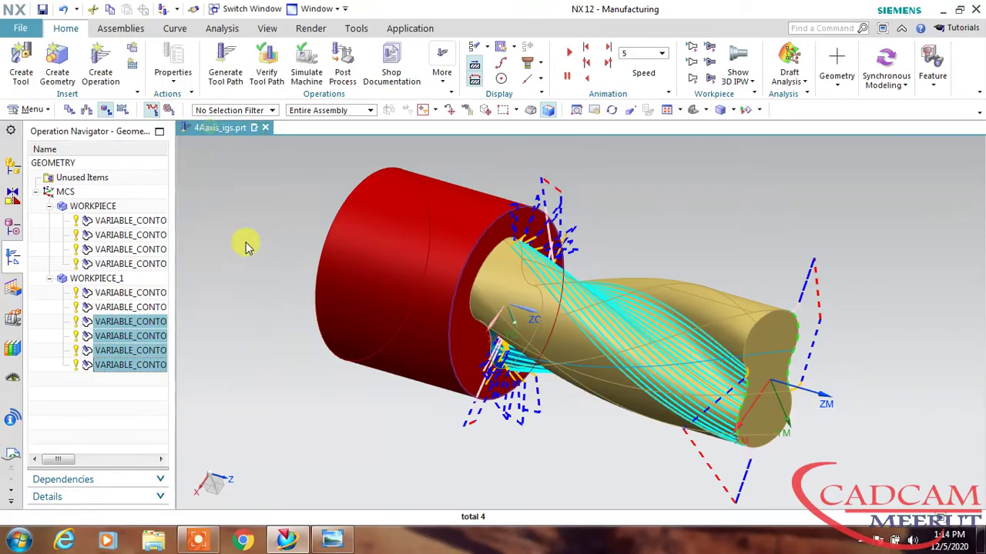
- Check the two remaining WORKPIECE_1 operations, review VARIABLE_CONTOUR_1's multi-depth cutting parameters, and cancel editing the operation
click(145, 293)
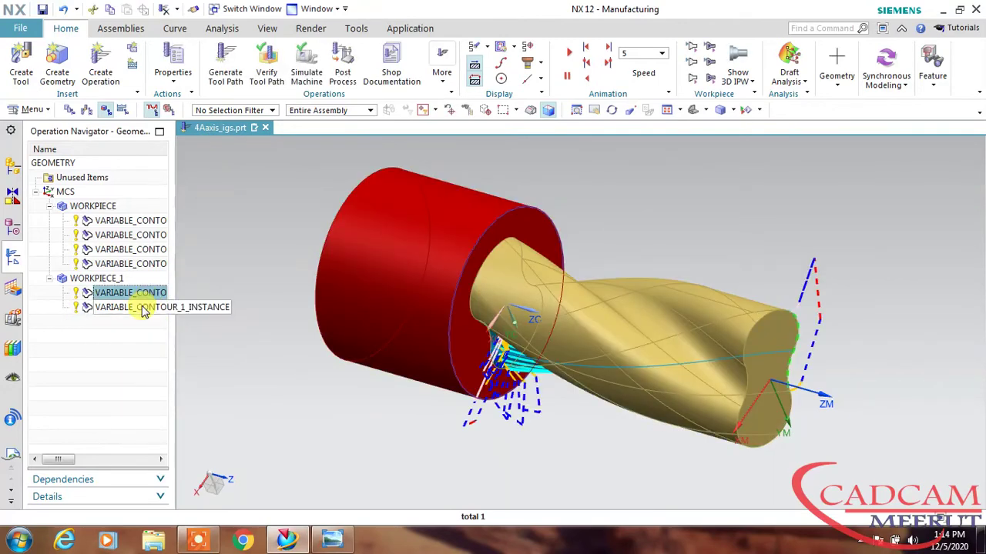
click(141, 308)
double_click(138, 293)
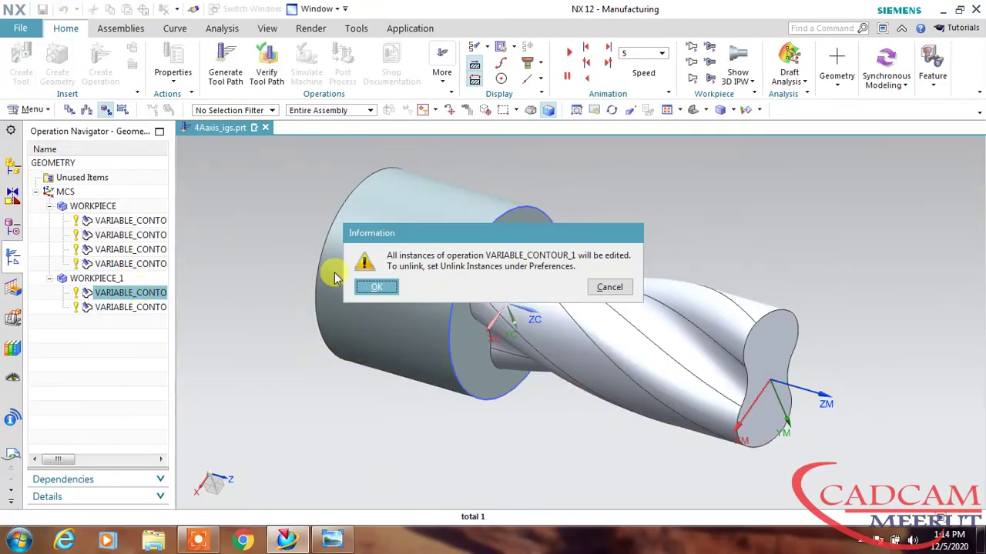
click(372, 285)
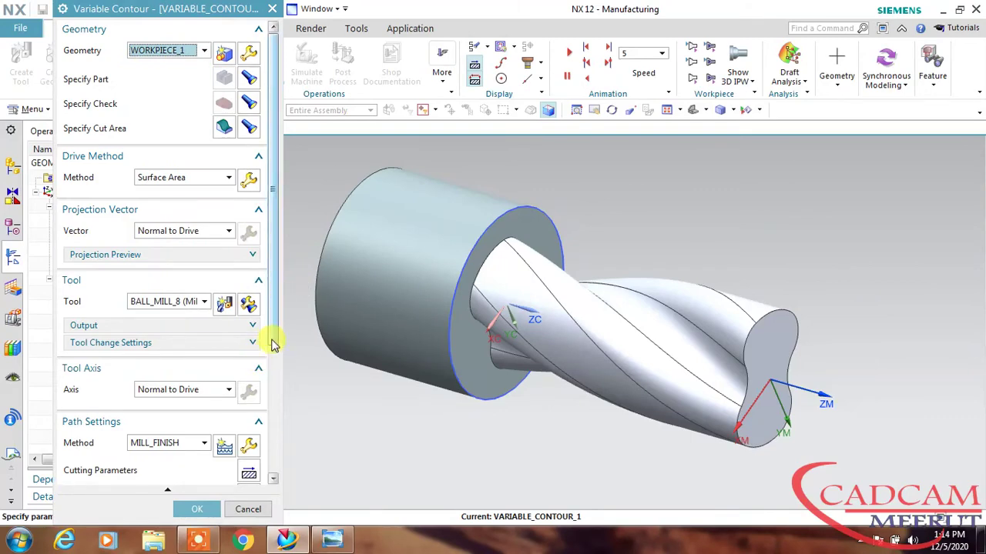
drag(273, 341, 271, 431)
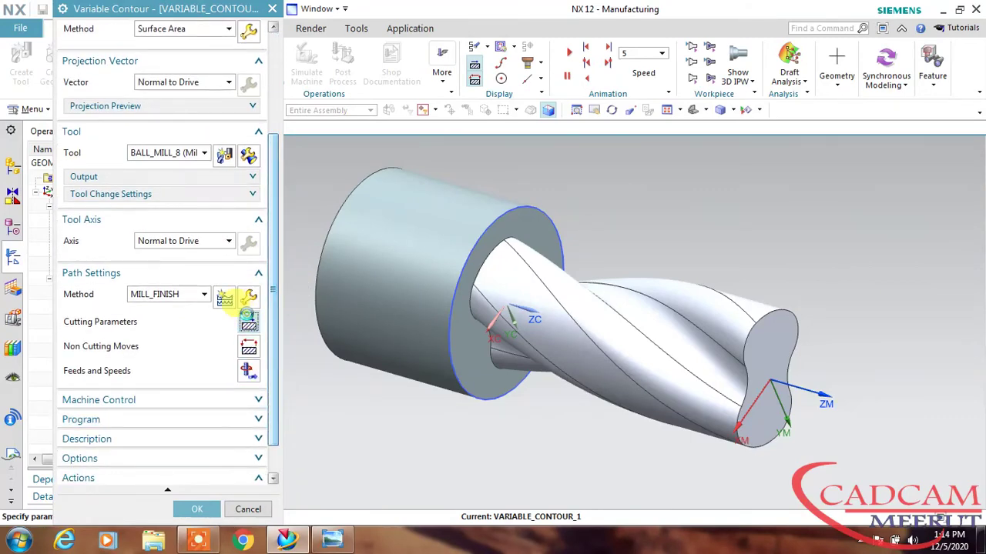
click(248, 330)
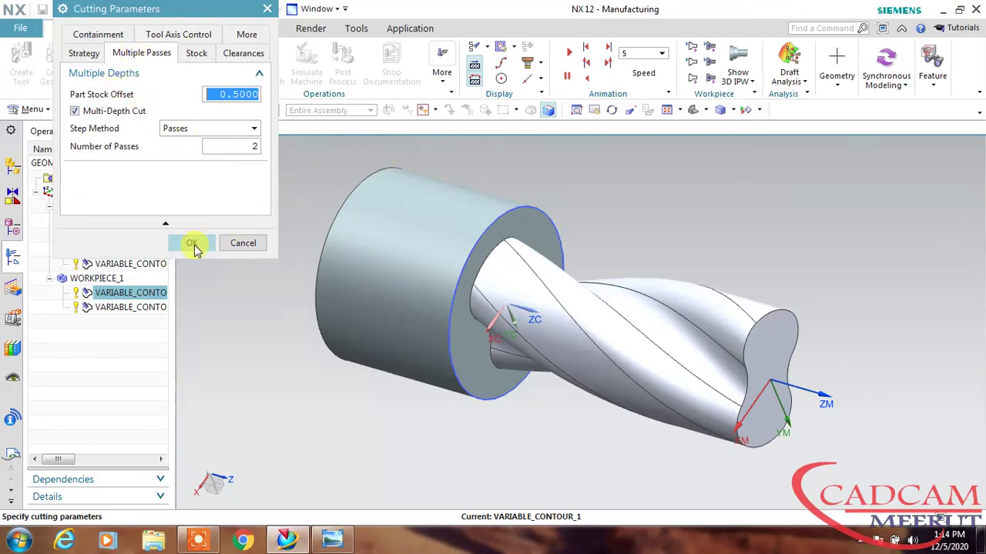
click(191, 244)
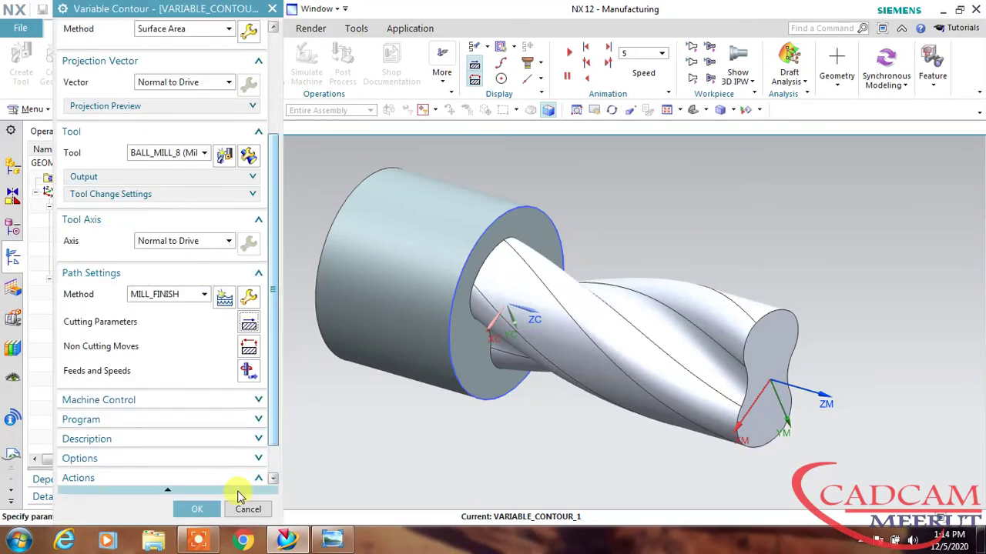
click(248, 508)
- Show the operations by machine tool, open GENERIC_MACHINE for editing and start retrieving a machine from the library
middle_drag(305, 177, 242, 301)
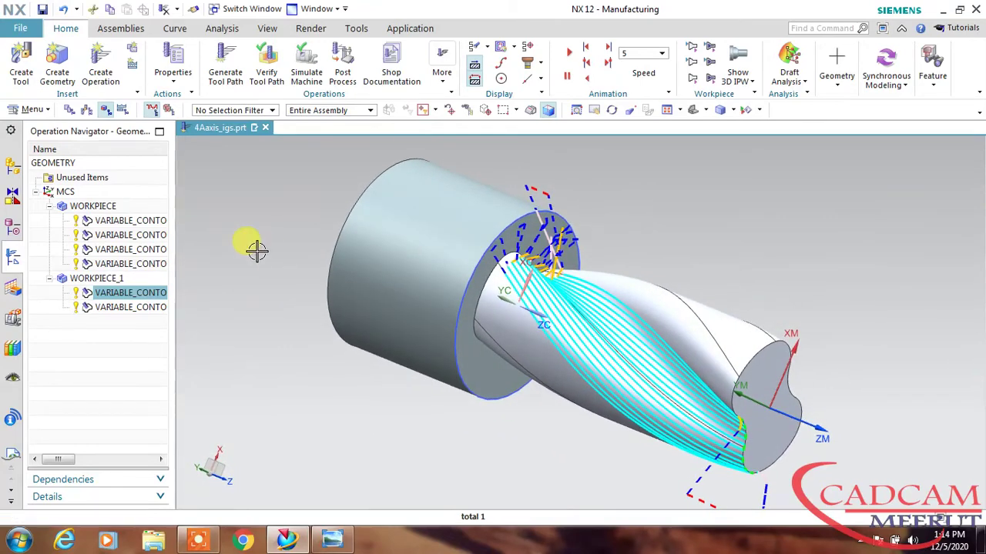
click(86, 109)
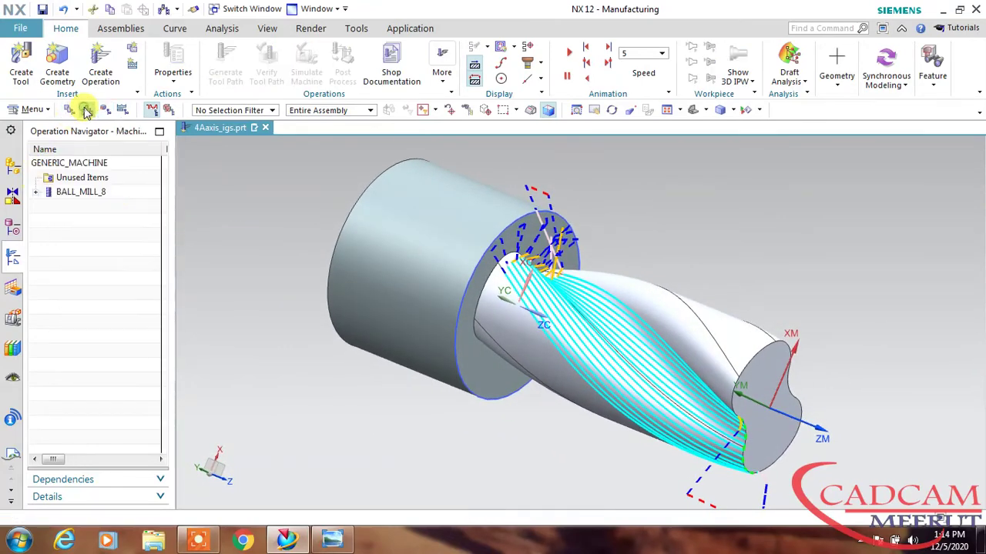
click(85, 163)
right_click(91, 168)
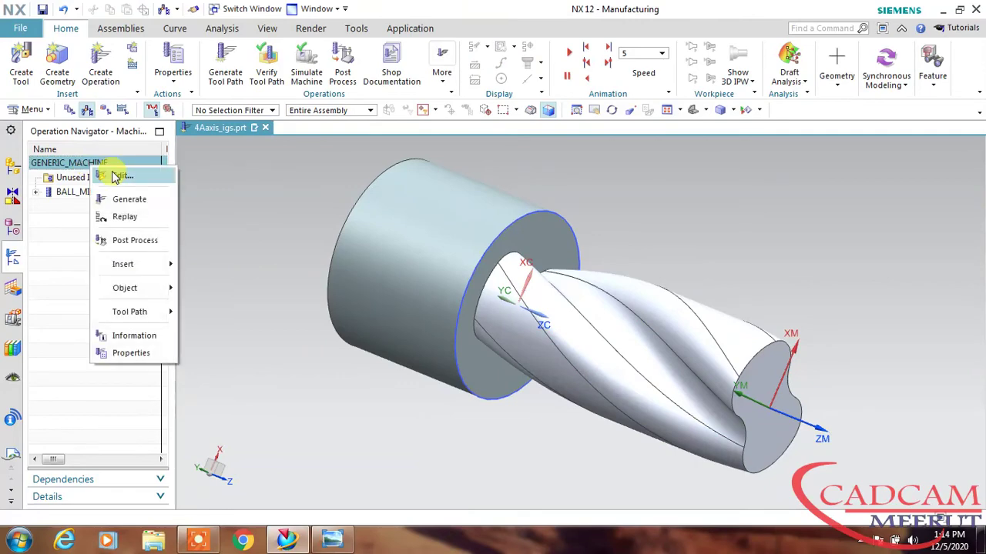
click(107, 174)
click(248, 55)
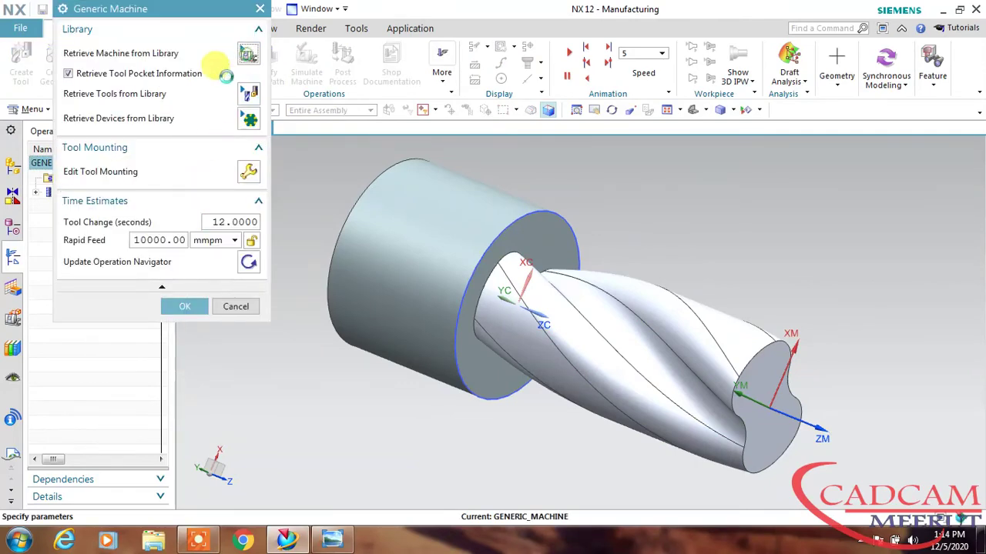
- Retrieve the 4-axis vertical milling machine sim04_mill_4ax_fanuc from the MILL class of the machine library
double_click(89, 64)
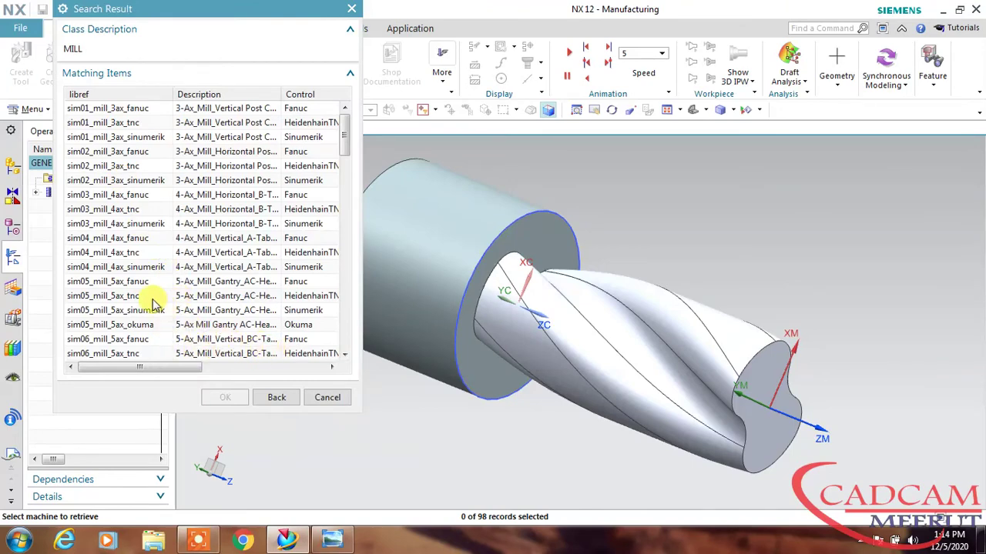
click(131, 243)
click(217, 396)
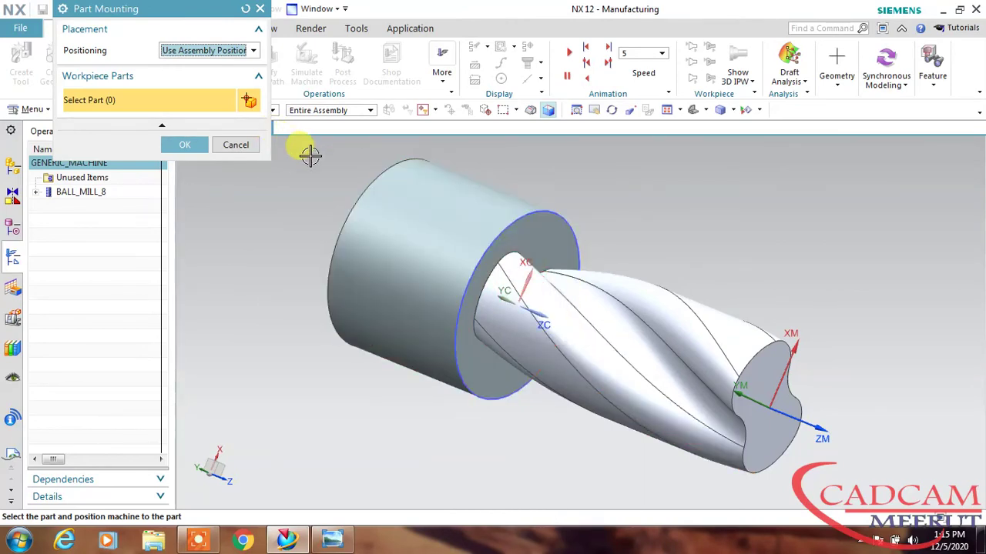
- Select the entire shaft and its holding cylinder for part mounting, and accept adding the machine with positioning by constraints
drag(312, 148, 807, 486)
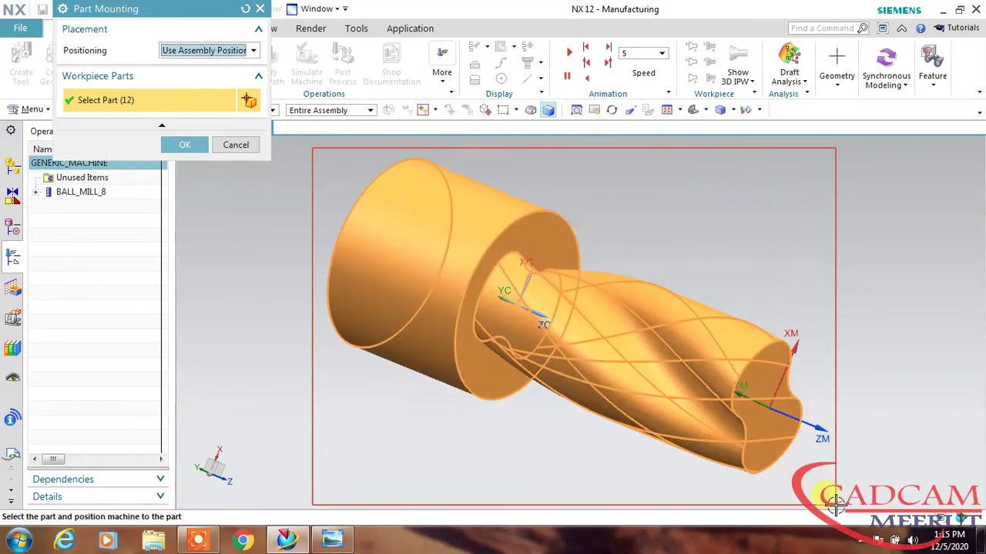
click(185, 145)
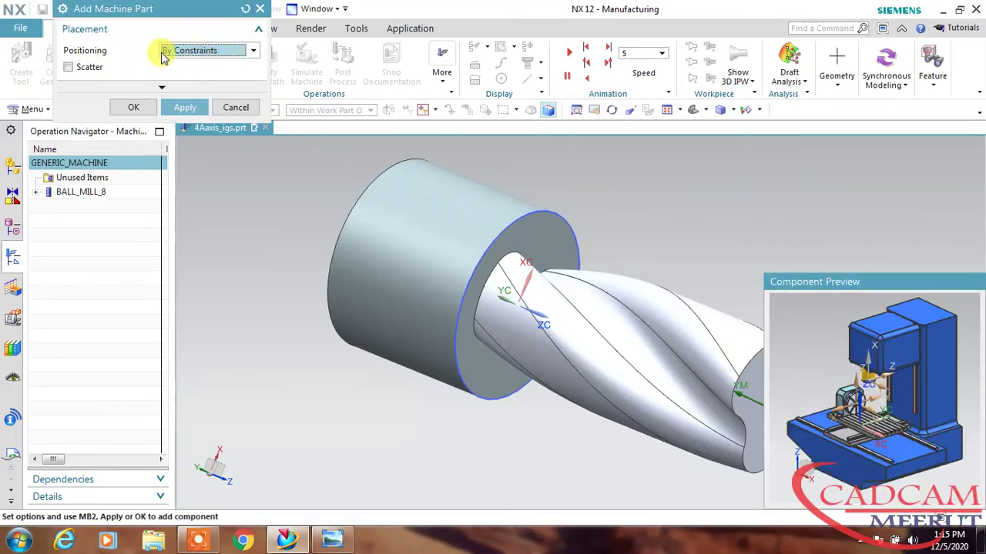
click(125, 109)
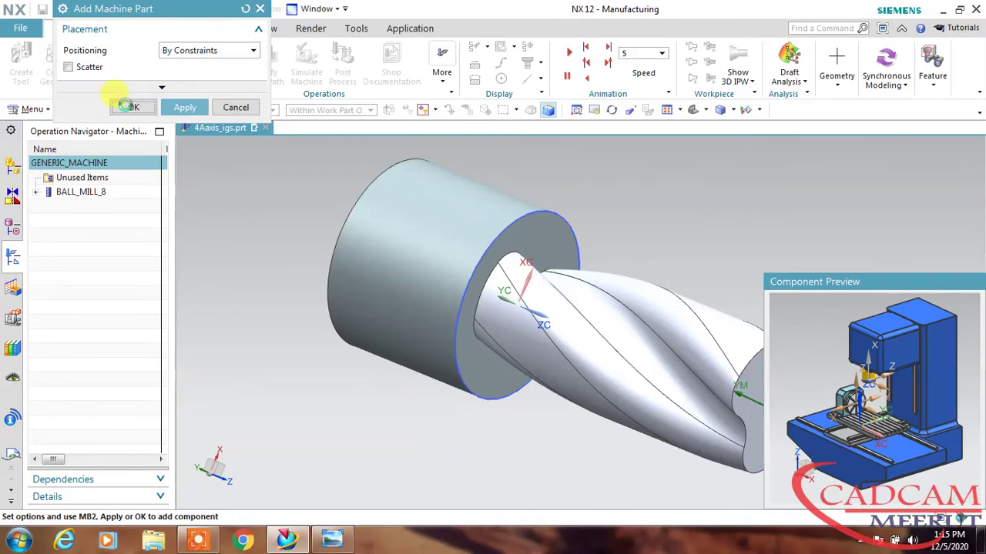